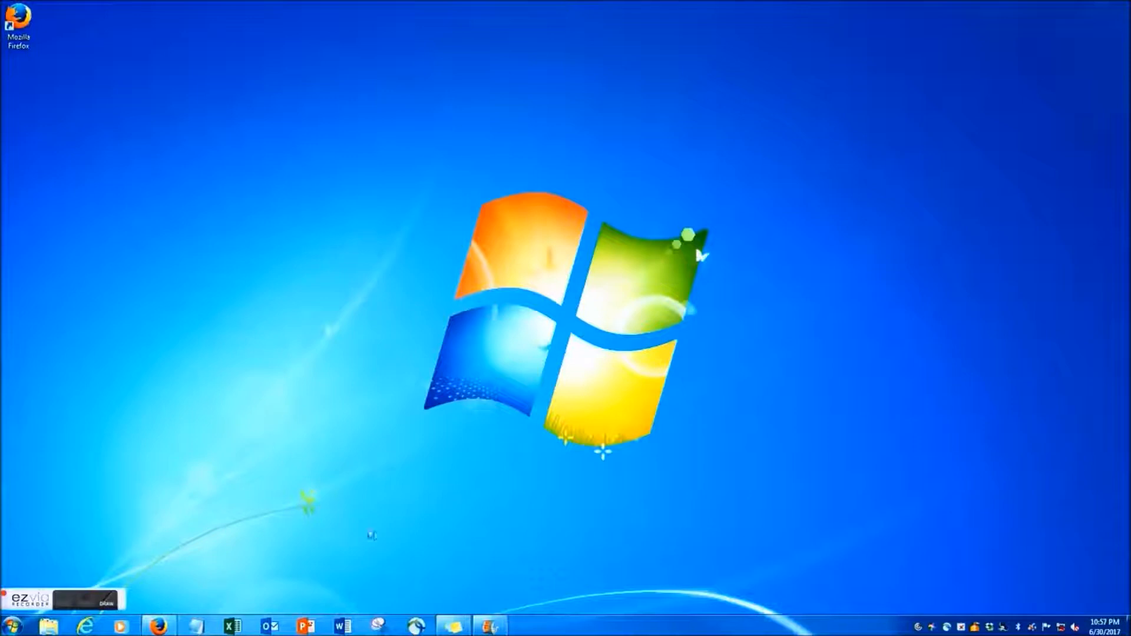
# Step: Open Firefox and go to magic.piktochart.com
pyautogui.doubleClick(25, 29)
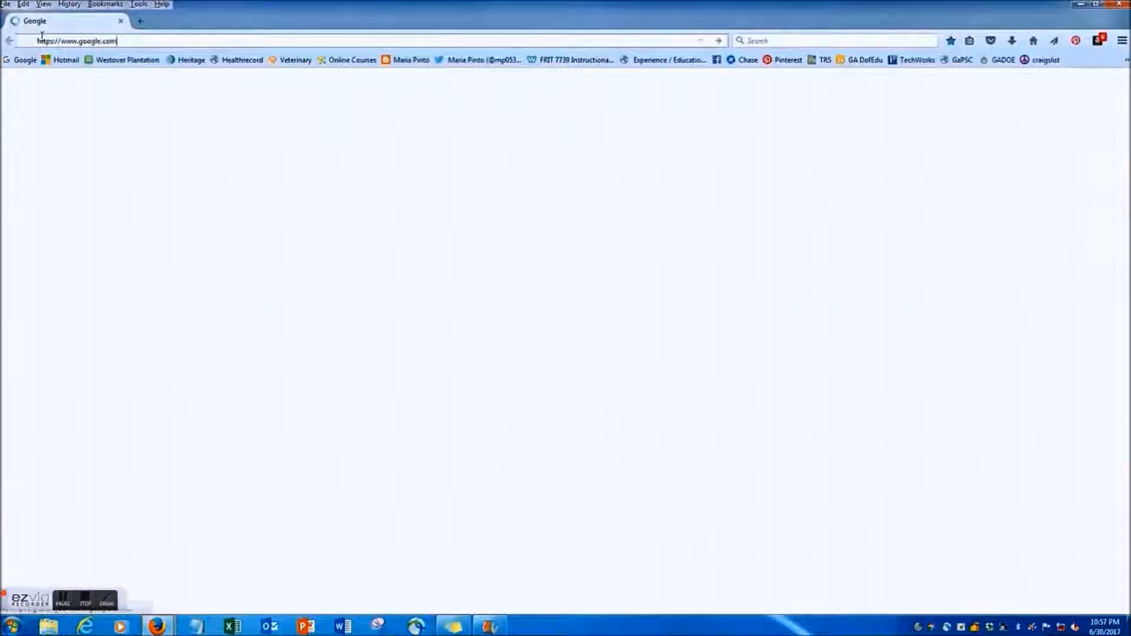
pyautogui.moveTo(134, 42); pyautogui.dragTo(38, 35)
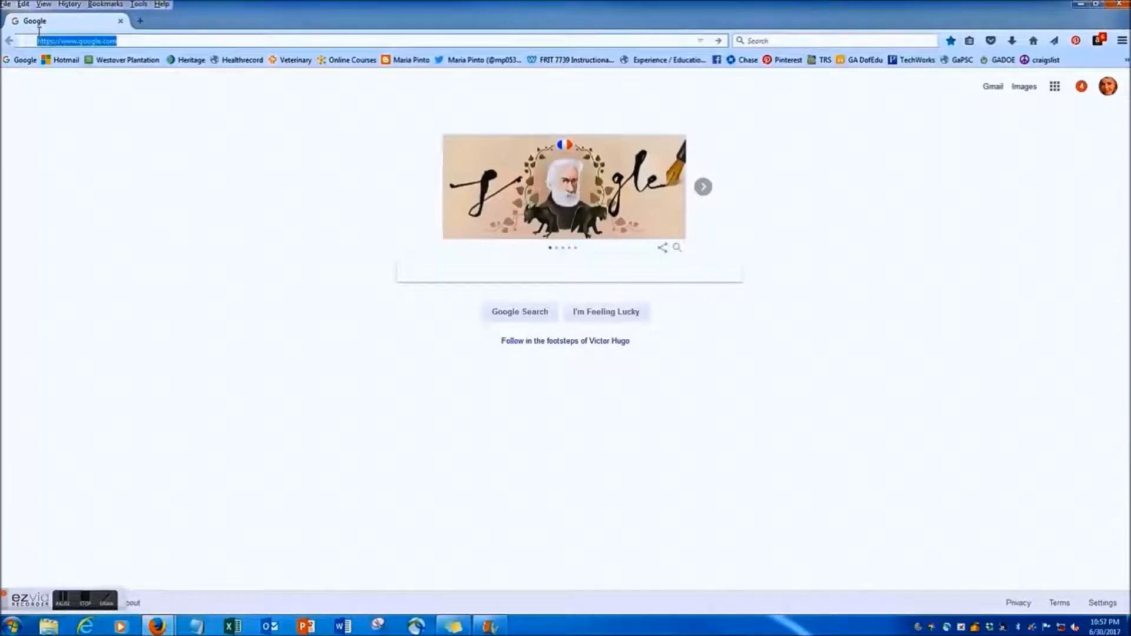
pyautogui.press('BackSpace')
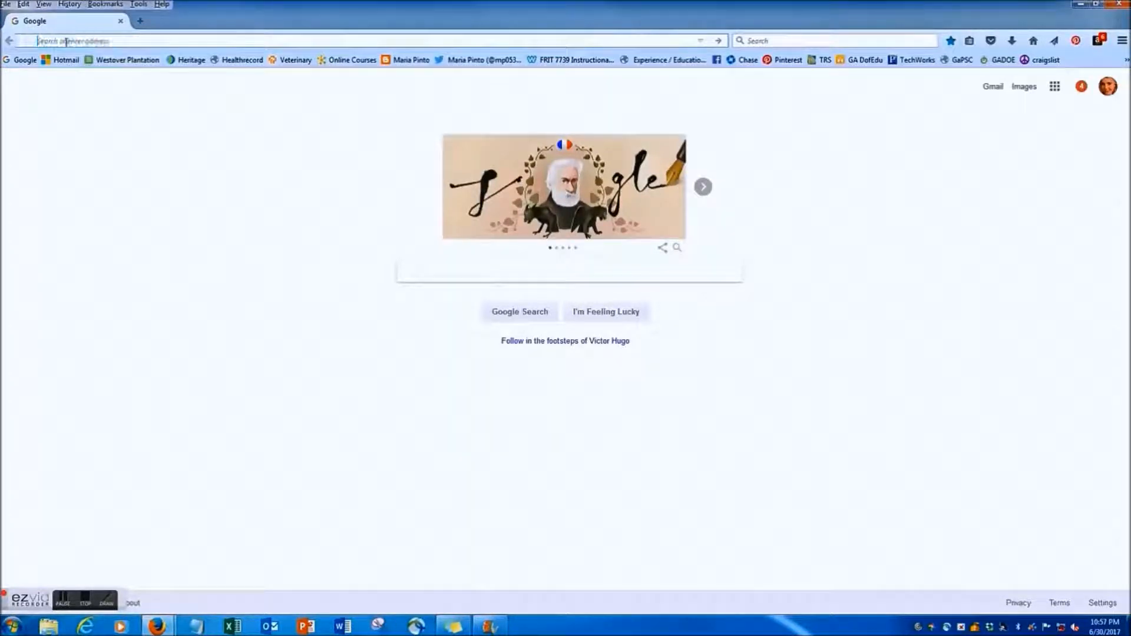
pyautogui.write('magic')
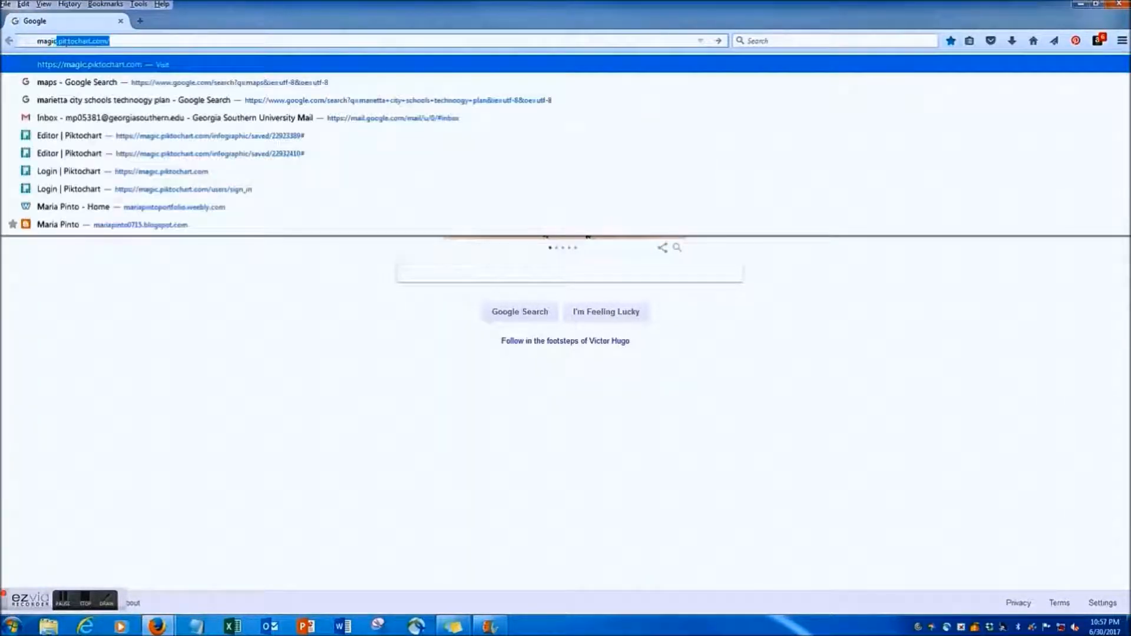
pyautogui.write('.piktochart.com')
pyautogui.press('Return')
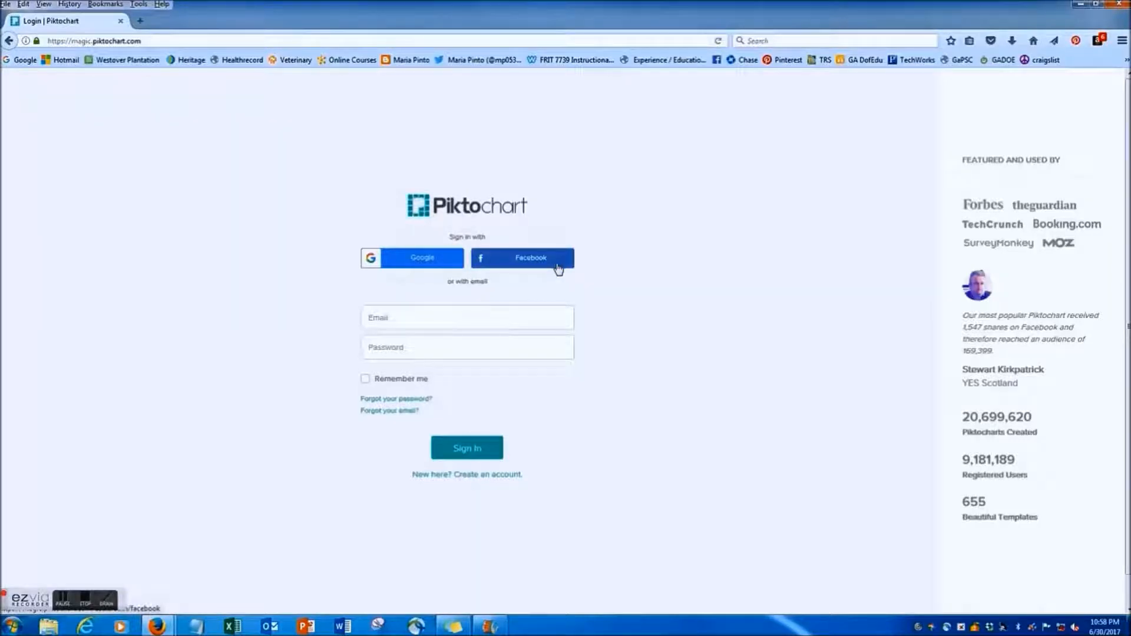
# Step: Sign in to Piktochart with the Georgia Southern Google account and start creating a new infographic
pyautogui.click(413, 263)
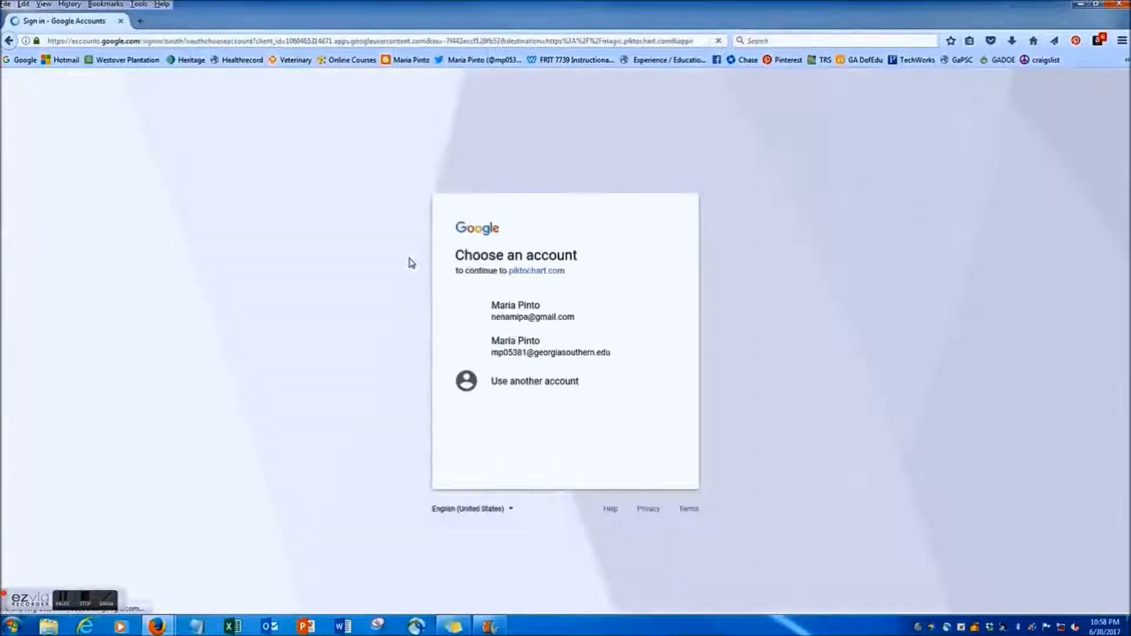
pyautogui.click(528, 354)
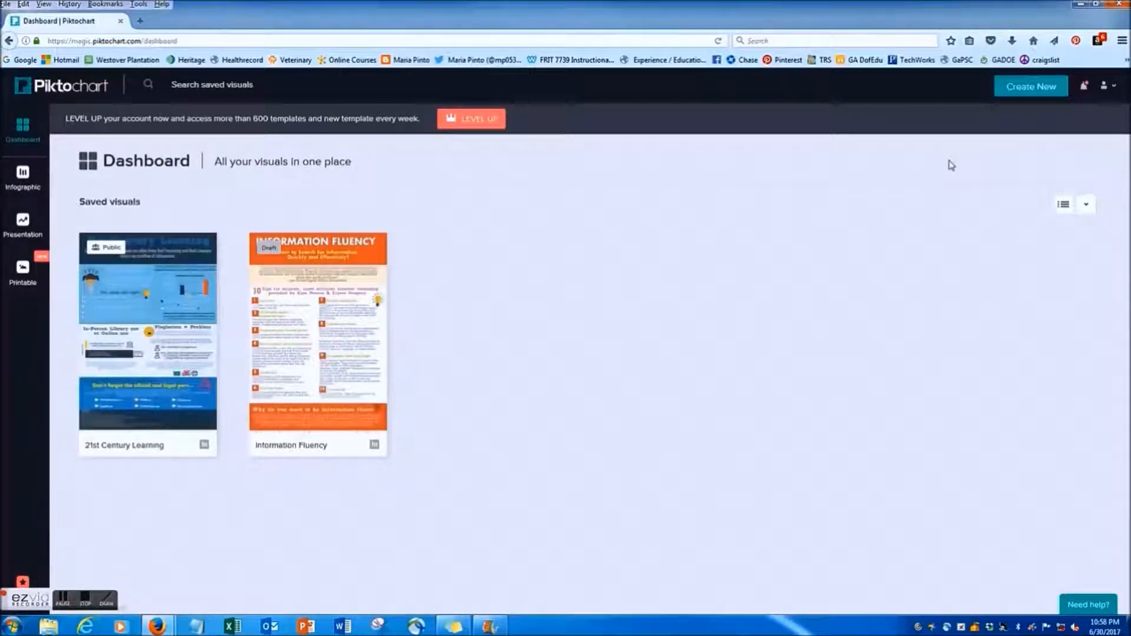
pyautogui.click(1033, 99)
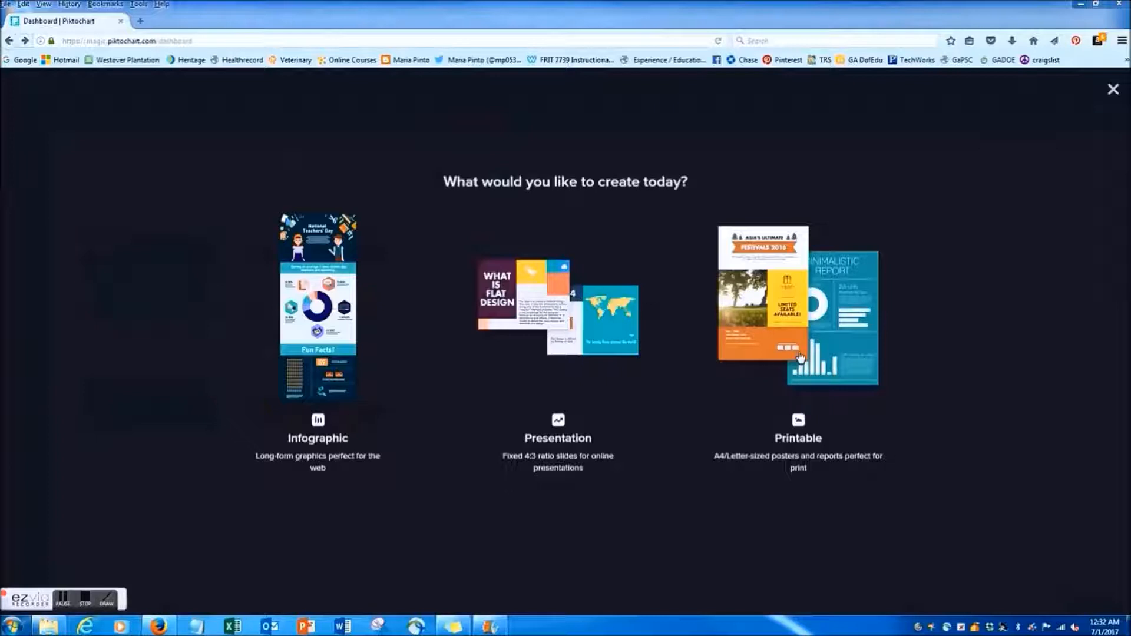
pyautogui.click(326, 376)
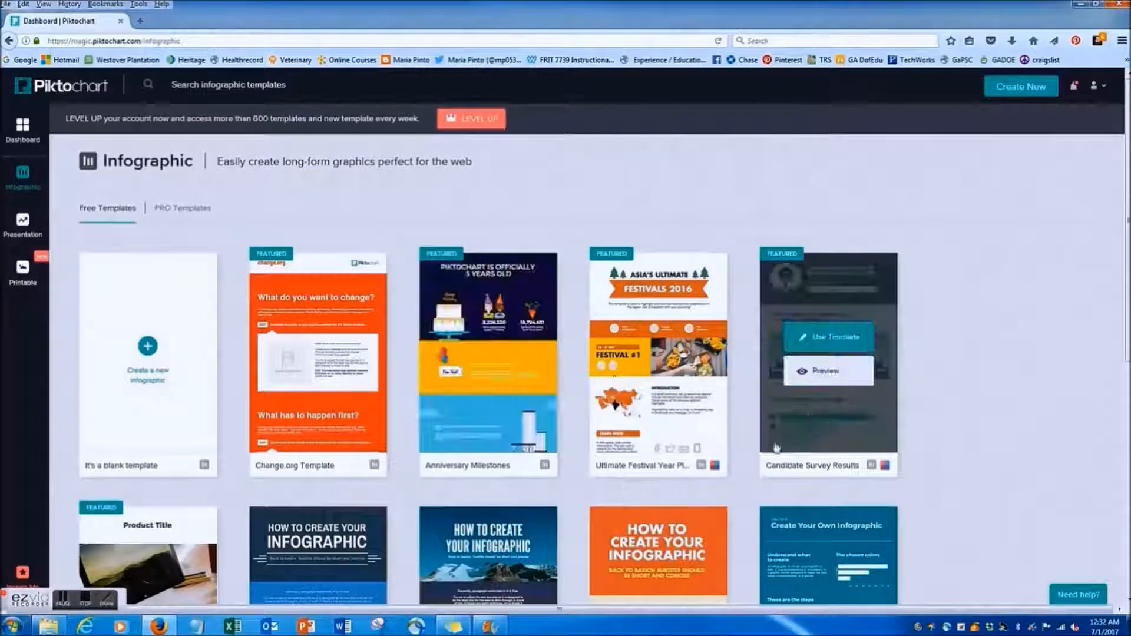
# Step: Browse the free infographic templates and open the About Me template for editing
pyautogui.scroll(-2, 912, 456)
pyautogui.scroll(-2, 913, 456)
pyautogui.moveTo(863, 400)
pyautogui.scroll(-2, 863, 398)
pyautogui.scroll(3, 843, 354)
pyautogui.scroll(-2, 843, 353)
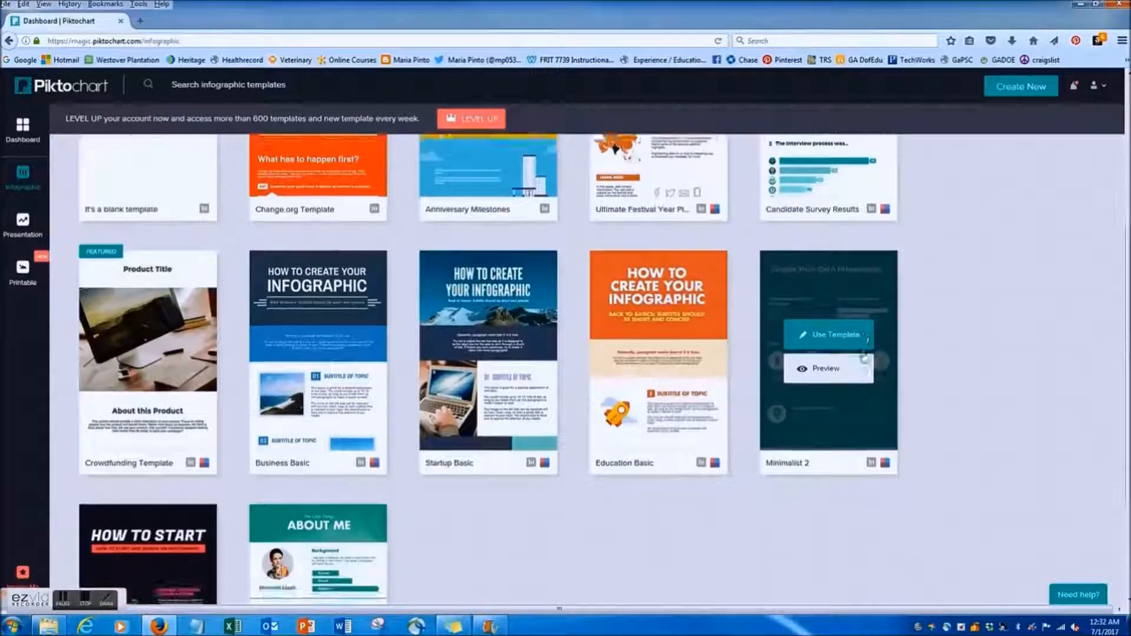
pyautogui.scroll(3, 864, 356)
pyautogui.scroll(2, 863, 356)
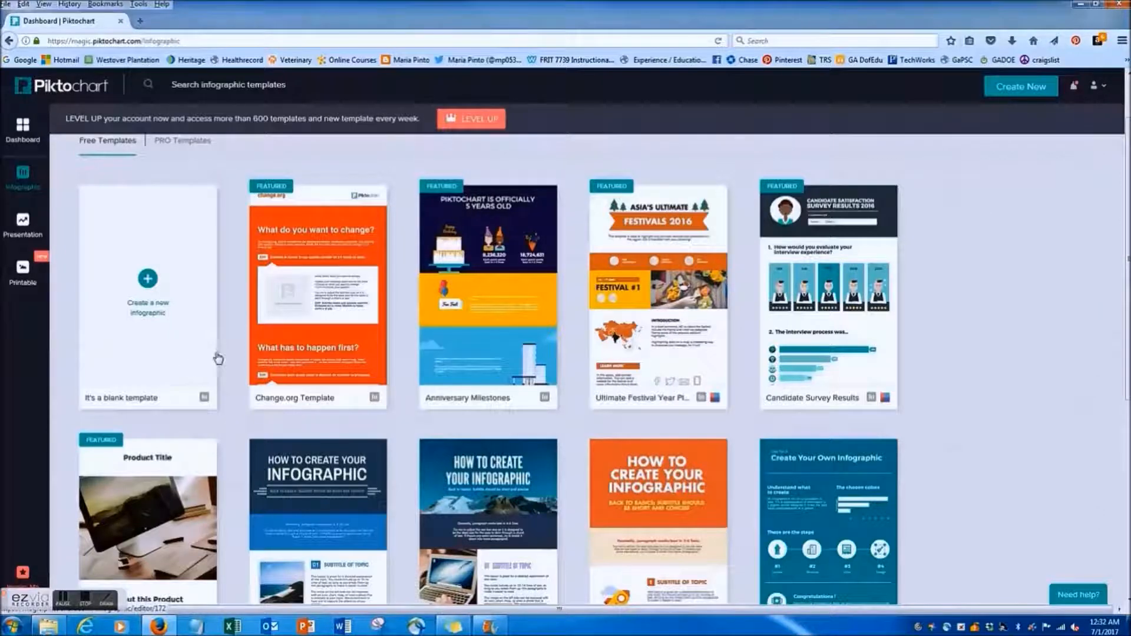
pyautogui.scroll(-3, 330, 356)
pyautogui.scroll(-1, 365, 360)
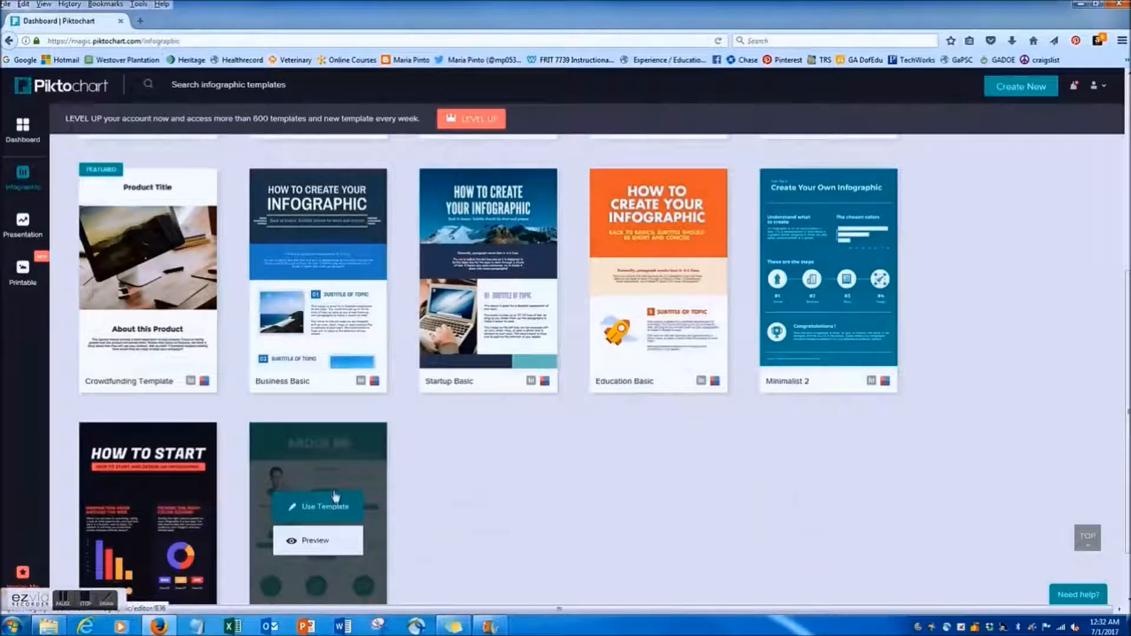
pyautogui.scroll(-1, 333, 505)
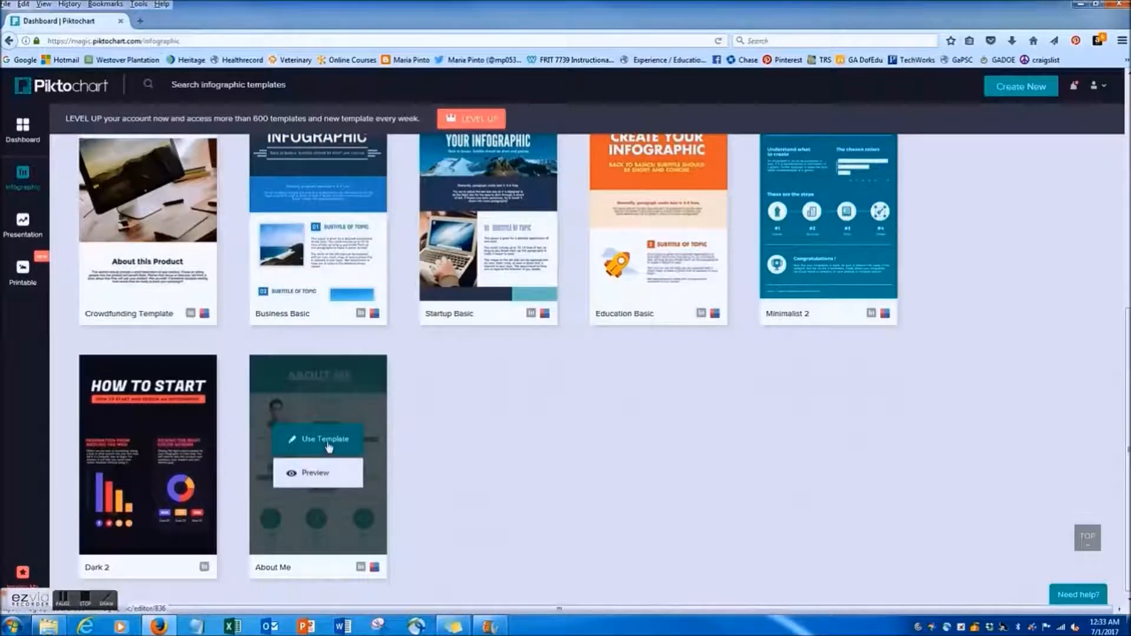
pyautogui.click(329, 446)
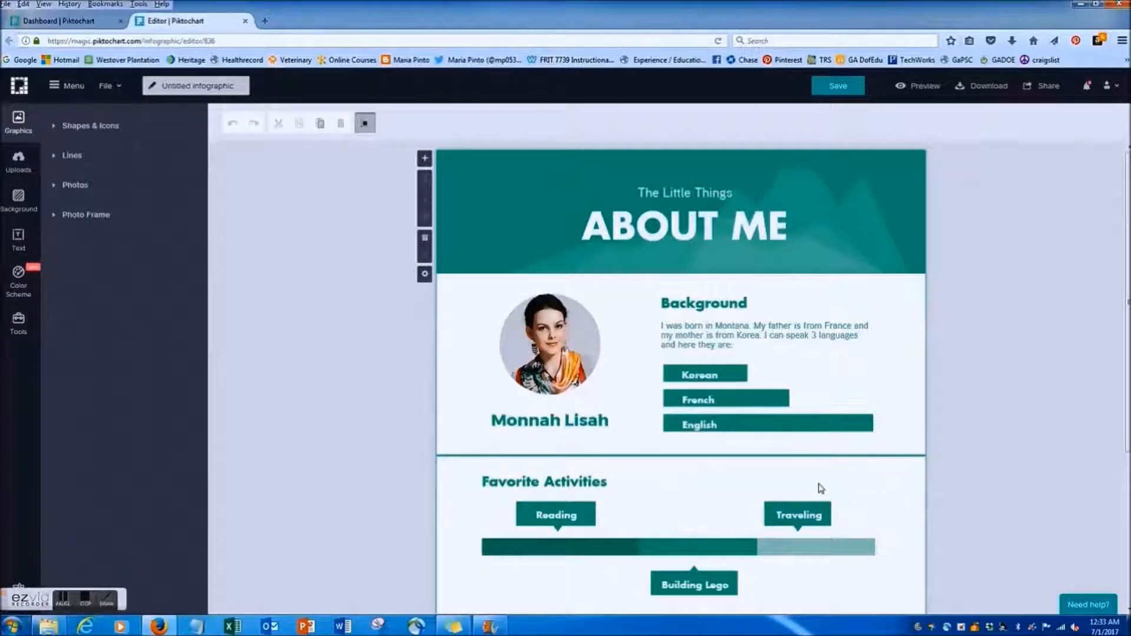
# Step: Shift the language bar chart slightly to the right, and select the divider line and the Background heading
pyautogui.click(735, 446)
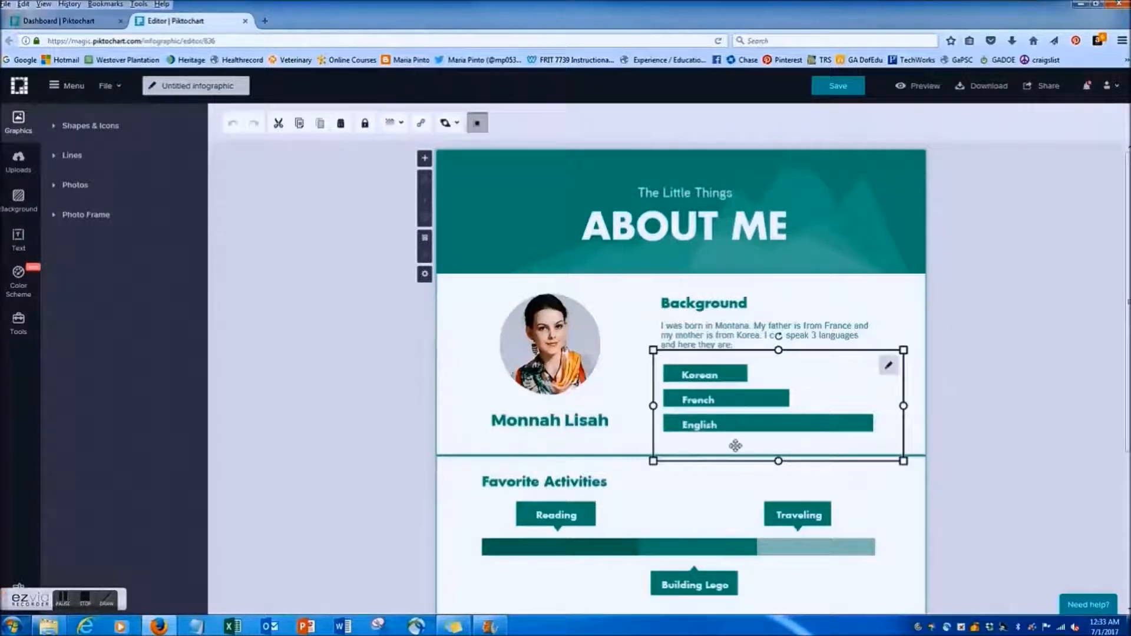
pyautogui.moveTo(736, 446)
pyautogui.mouseDown()
pyautogui.moveTo(737, 458)
pyautogui.moveTo(744, 445)
pyautogui.mouseUp()
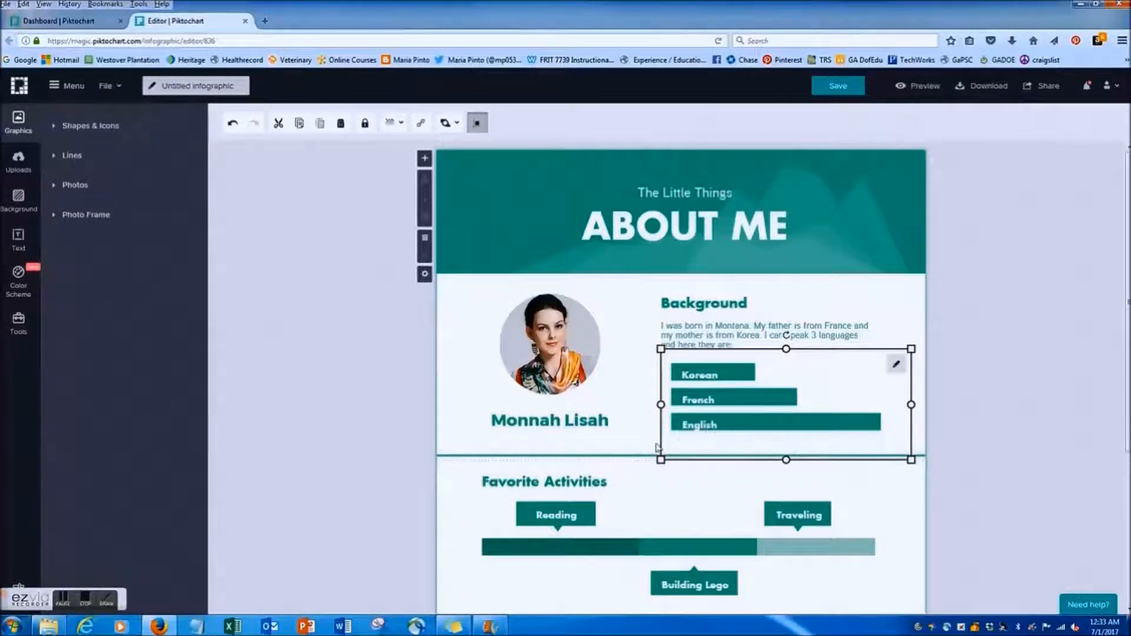
pyautogui.moveTo(574, 456)
pyautogui.mouseDown()
pyautogui.moveTo(580, 466)
pyautogui.moveTo(576, 457)
pyautogui.mouseUp()
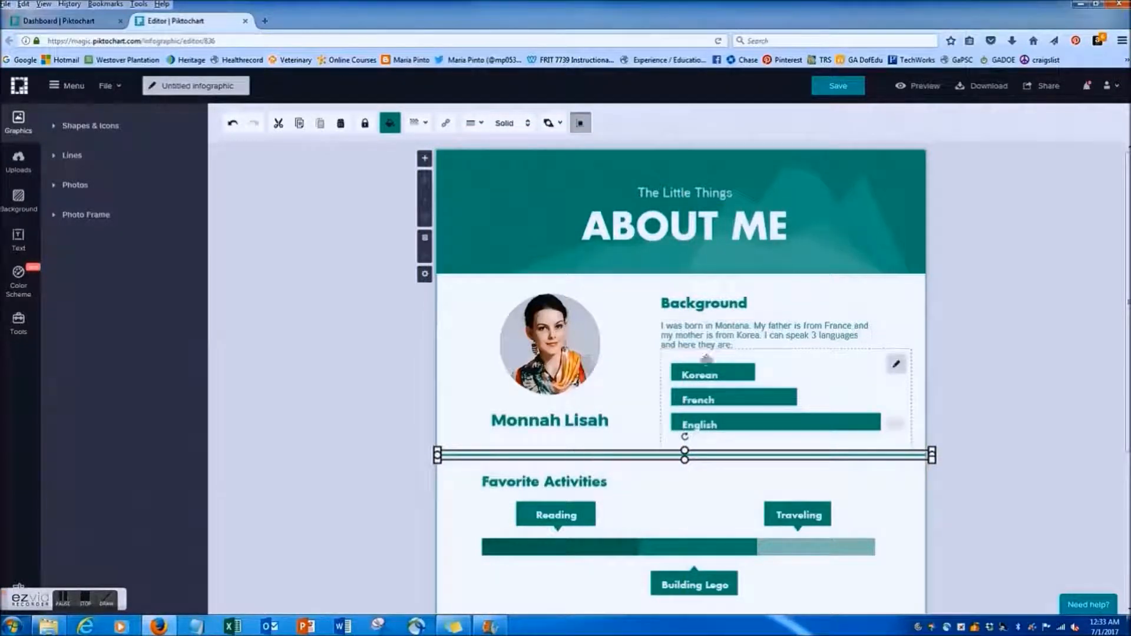
pyautogui.click(690, 307)
pyautogui.click(691, 307)
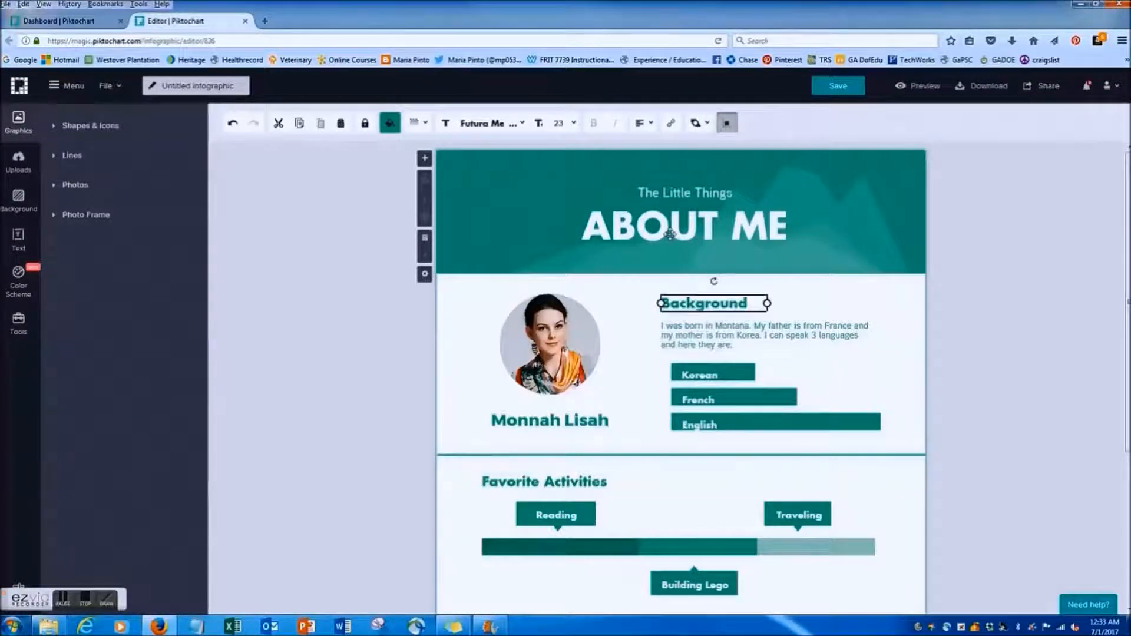
# Step: Replace the ABOUT ME title in the header with the person's first name
pyautogui.click(671, 234)
pyautogui.doubleClick(673, 231)
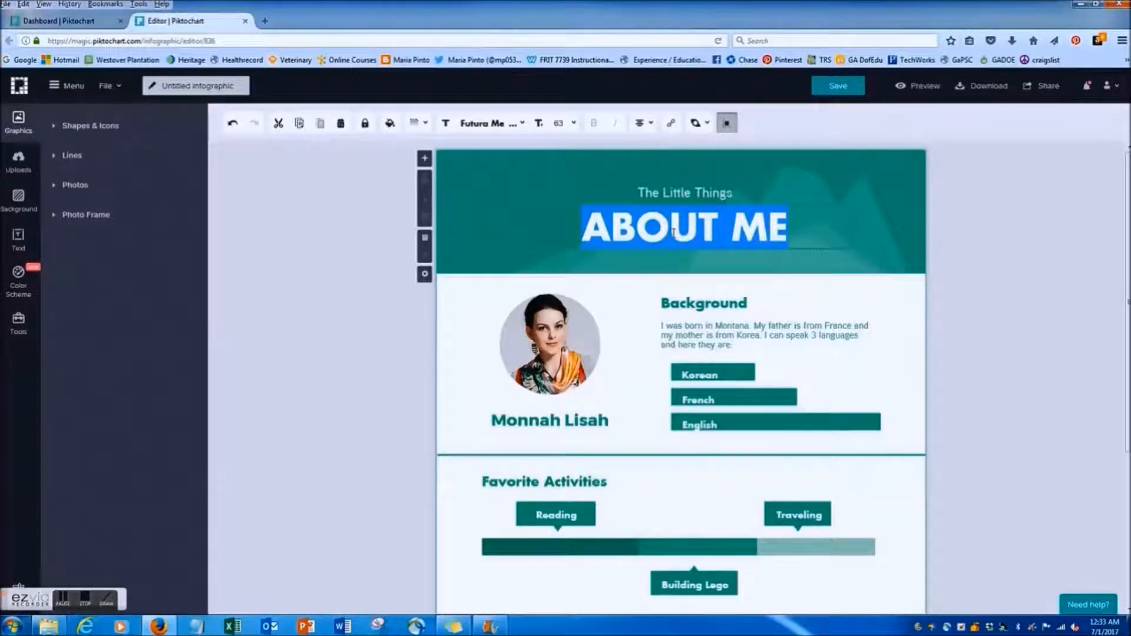
pyautogui.write('Ksy')
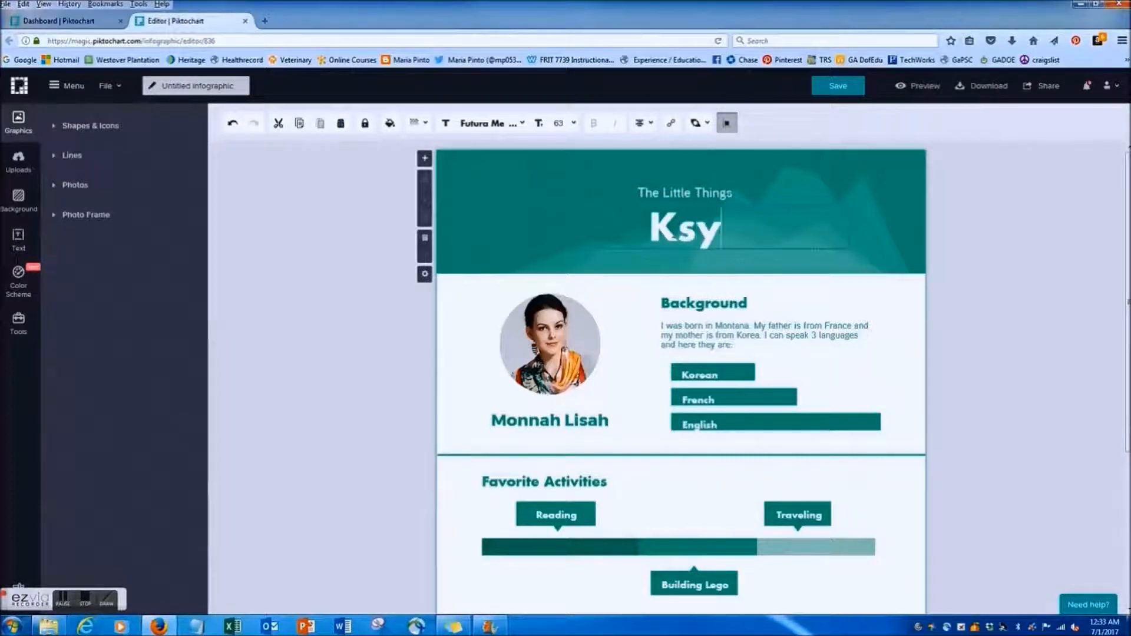
pyautogui.press('BackSpace')
pyautogui.press('BackSpace')
pyautogui.write('ayla')
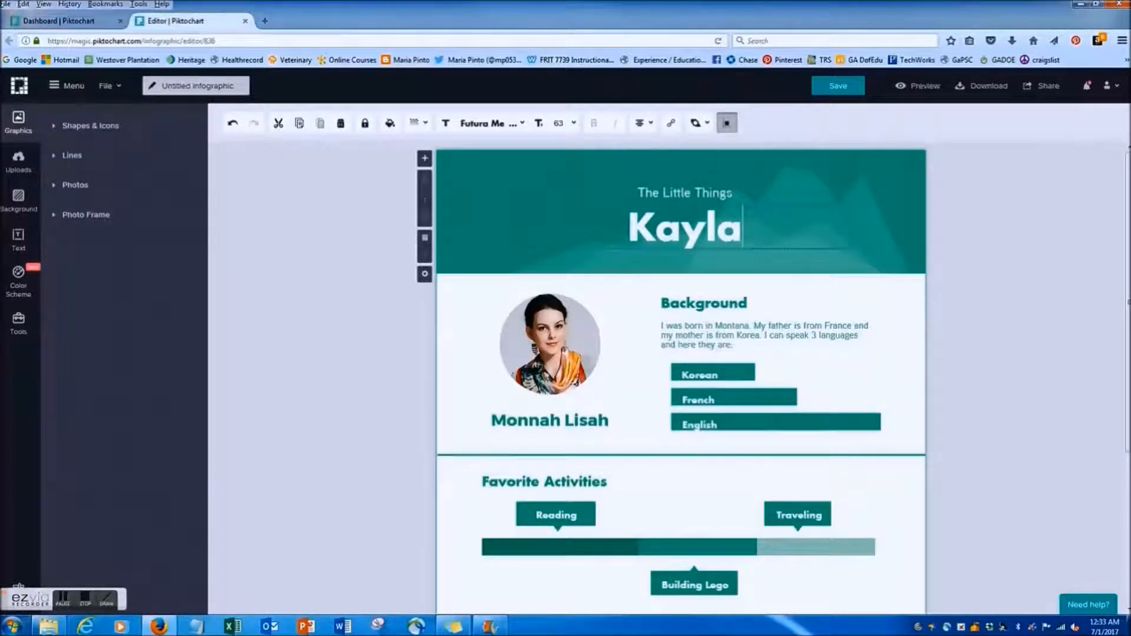
# Step: Add "about" to the end of the "The Little Things" subtitle and fit it on one line above the title
pyautogui.click(728, 195)
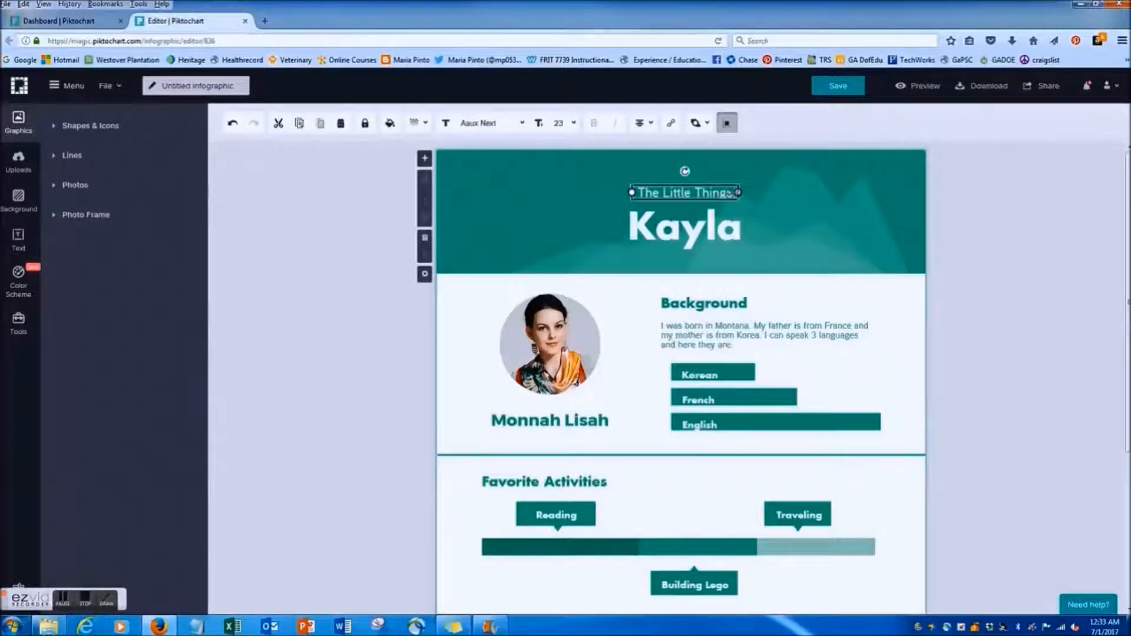
pyautogui.doubleClick(729, 194)
pyautogui.click(747, 193)
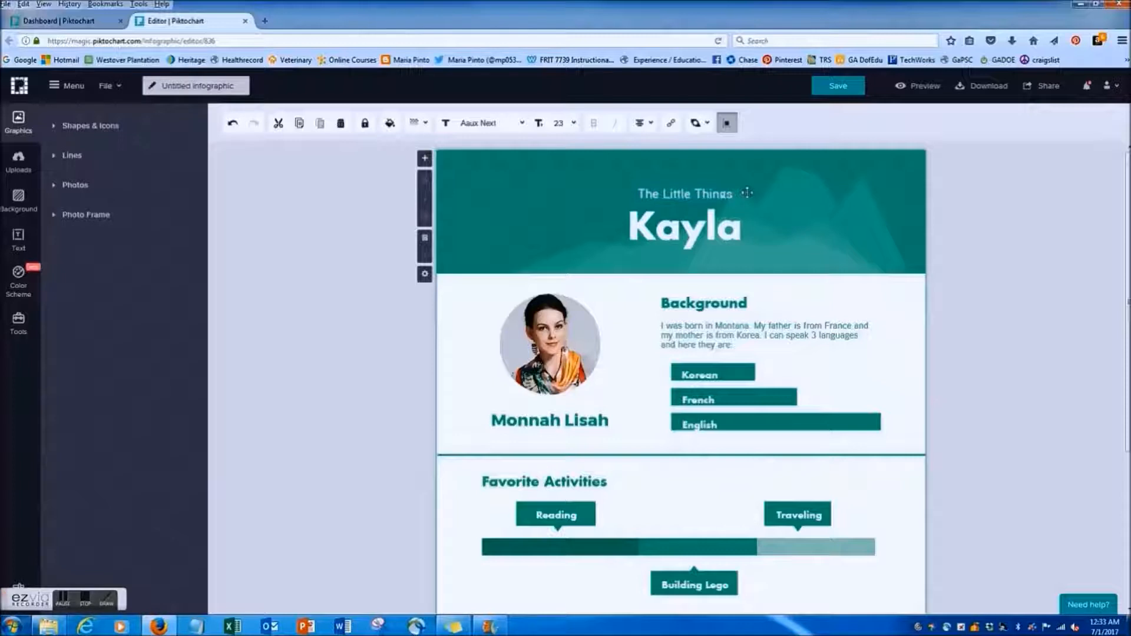
pyautogui.write('about')
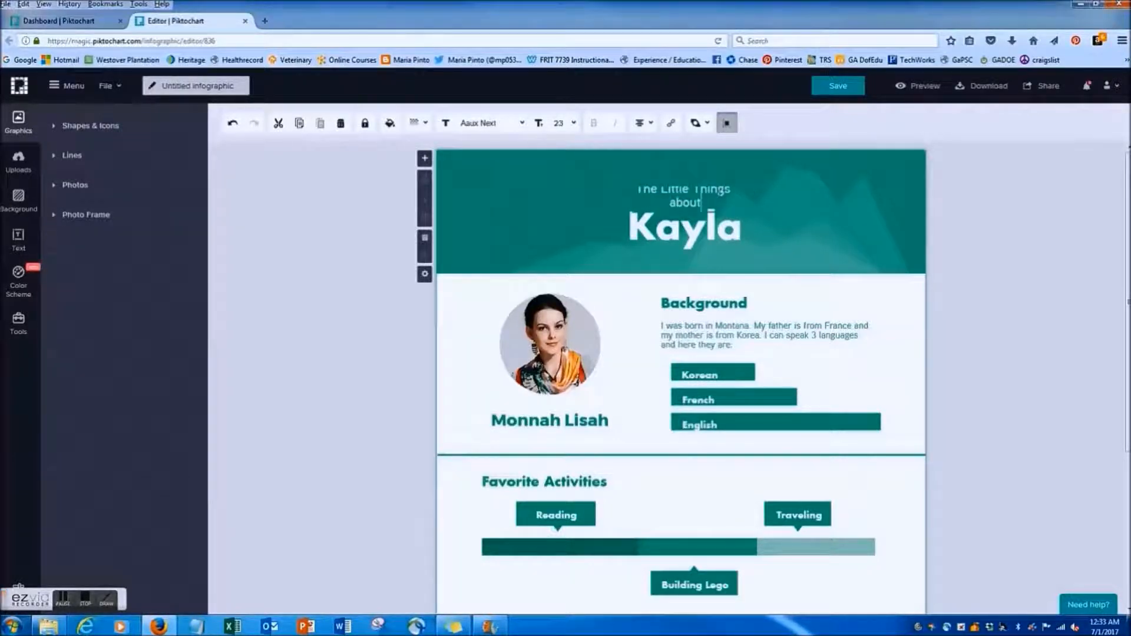
pyautogui.click(769, 206)
pyautogui.moveTo(739, 198)
pyautogui.mouseDown()
pyautogui.moveTo(779, 201)
pyautogui.moveTo(738, 189)
pyautogui.mouseUp()
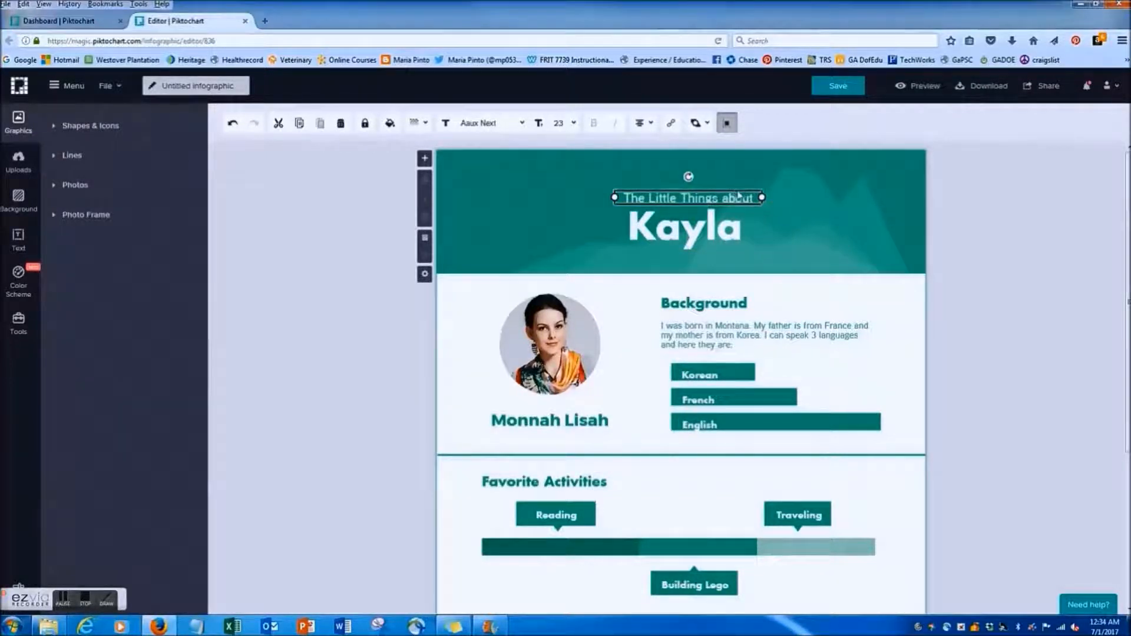
pyautogui.click(728, 234)
pyautogui.click(725, 199)
pyautogui.doubleClick(725, 199)
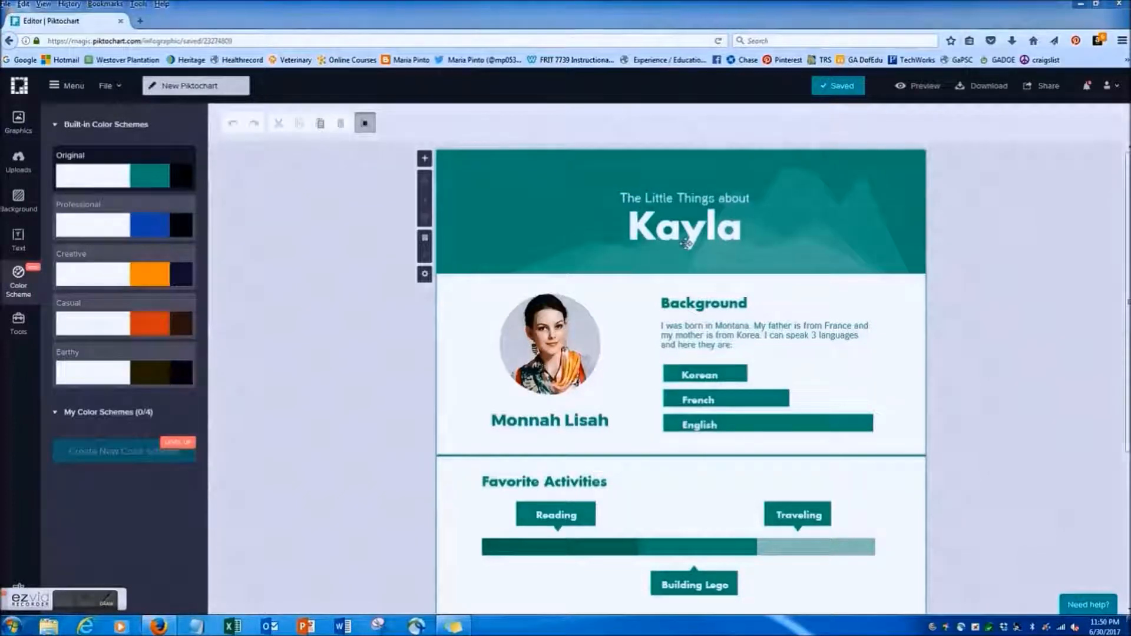
# Step: Recolour the header title yellow (#F8E71C) and keep its opacity at 100%
pyautogui.click(684, 238)
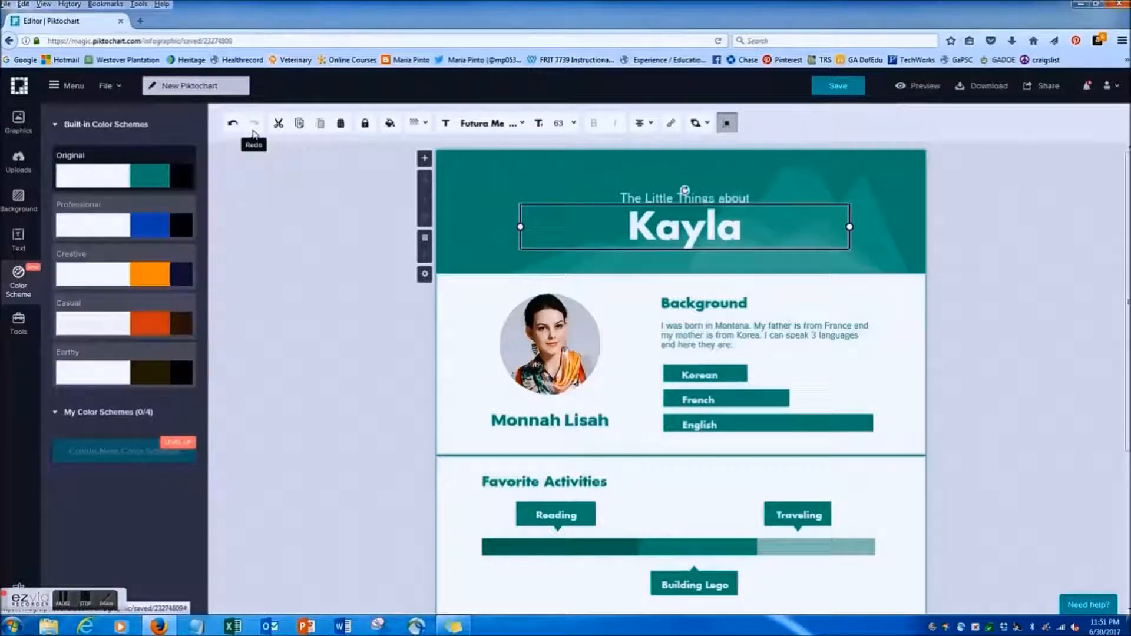
pyautogui.click(390, 123)
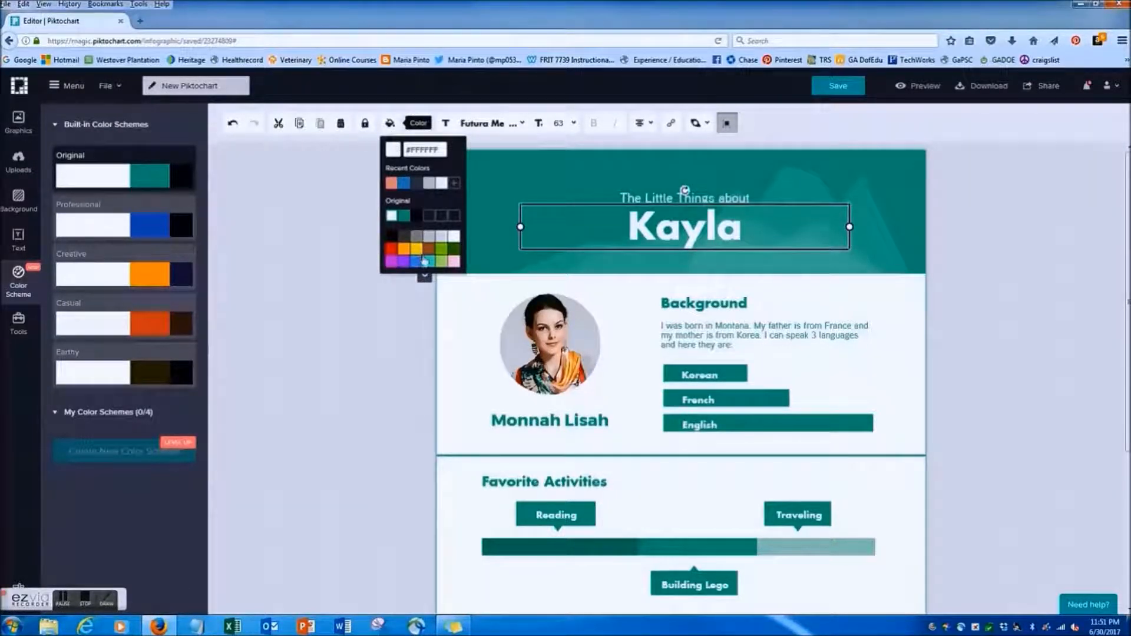
pyautogui.click(401, 253)
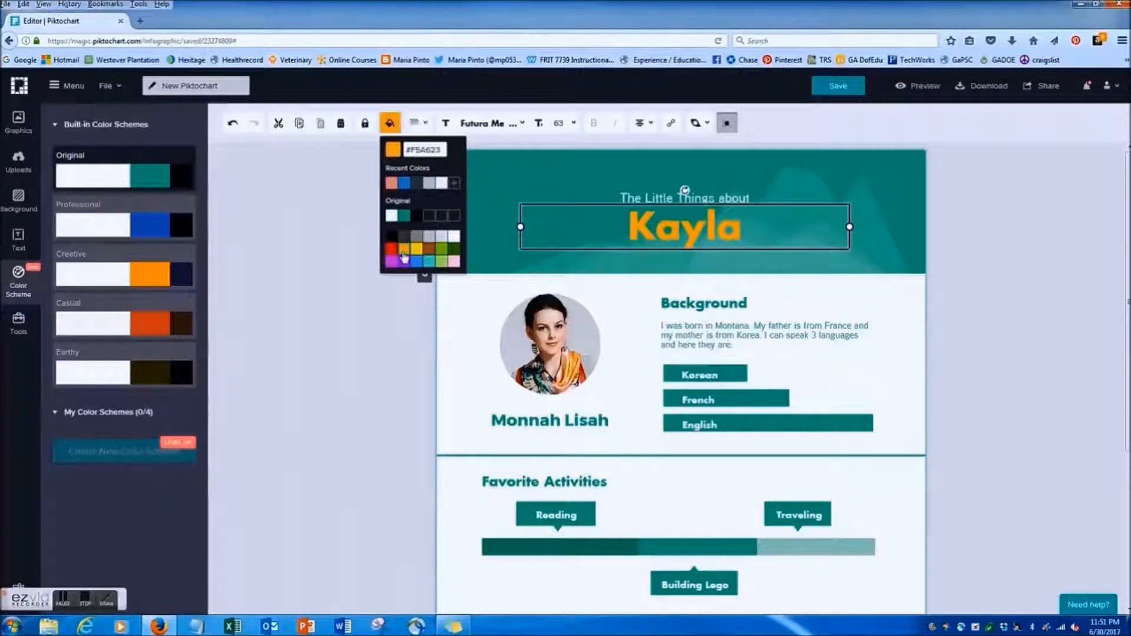
pyautogui.click(393, 185)
pyautogui.click(416, 248)
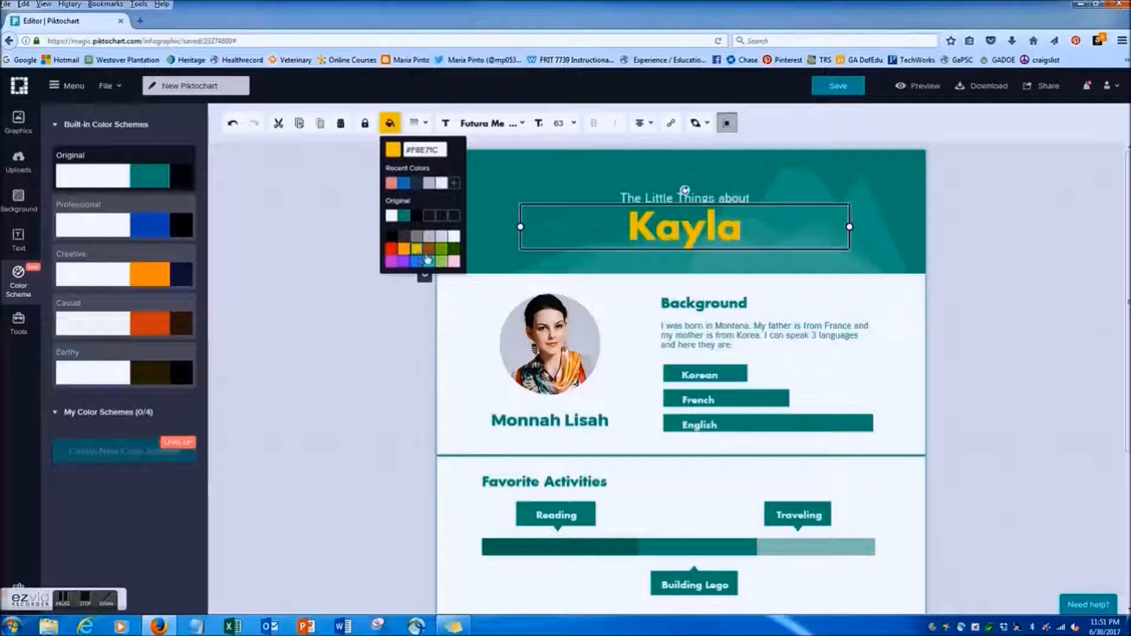
pyautogui.click(420, 125)
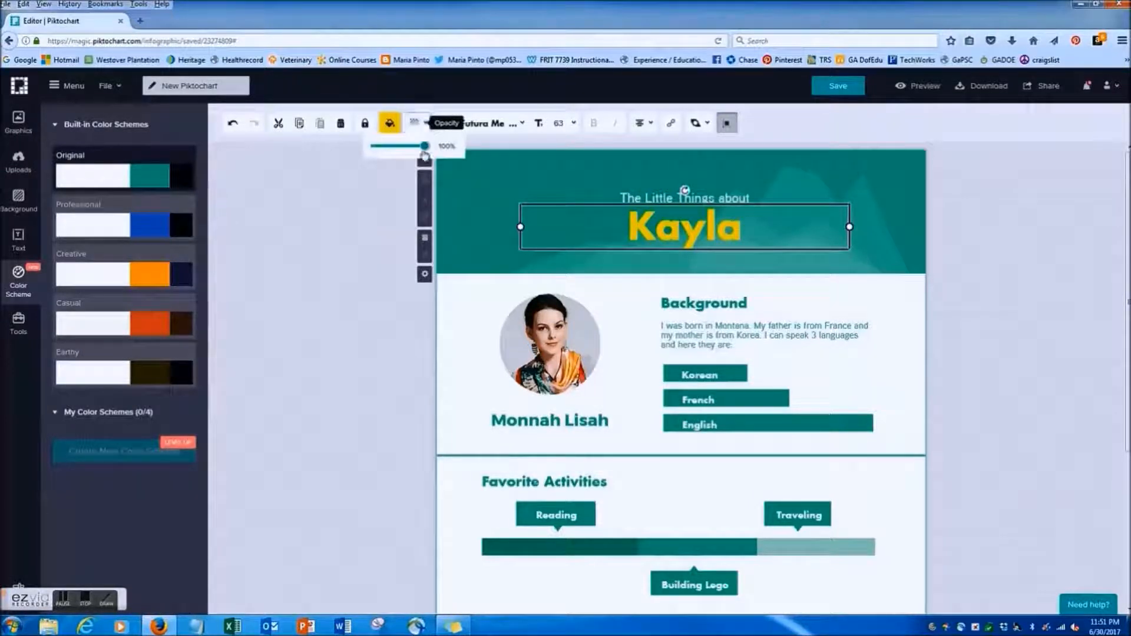
pyautogui.moveTo(424, 146)
pyautogui.mouseDown()
pyautogui.moveTo(397, 151)
pyautogui.moveTo(425, 153)
pyautogui.mouseUp()
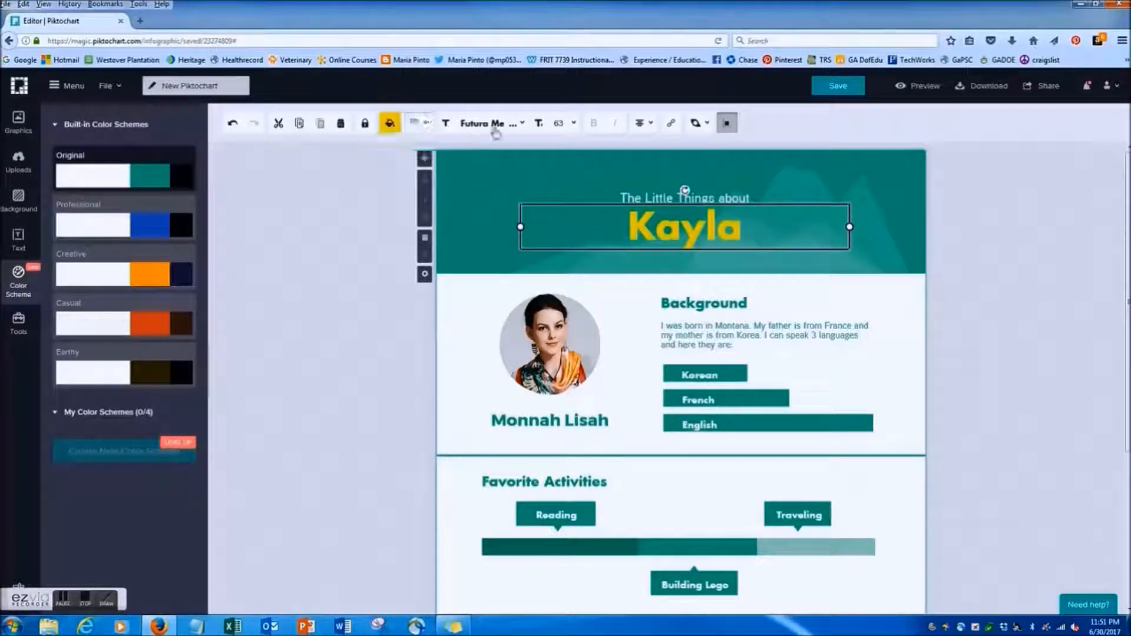
# Step: Set the header title's font to Fredericka the Great and its size to 71
pyautogui.click(517, 122)
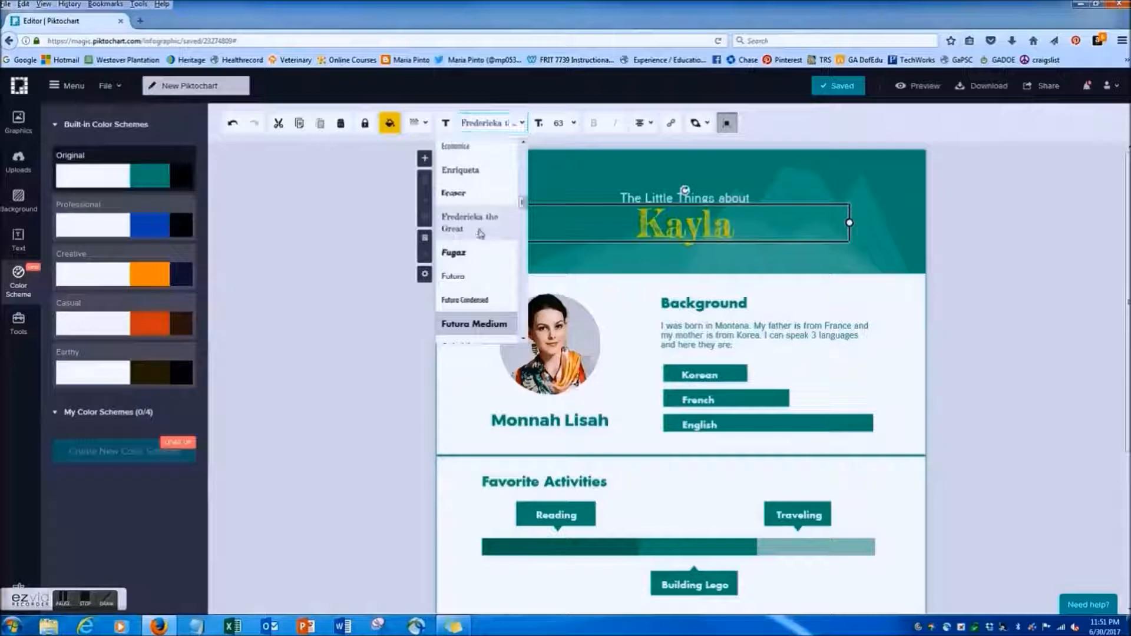
pyautogui.click(481, 234)
pyautogui.click(574, 123)
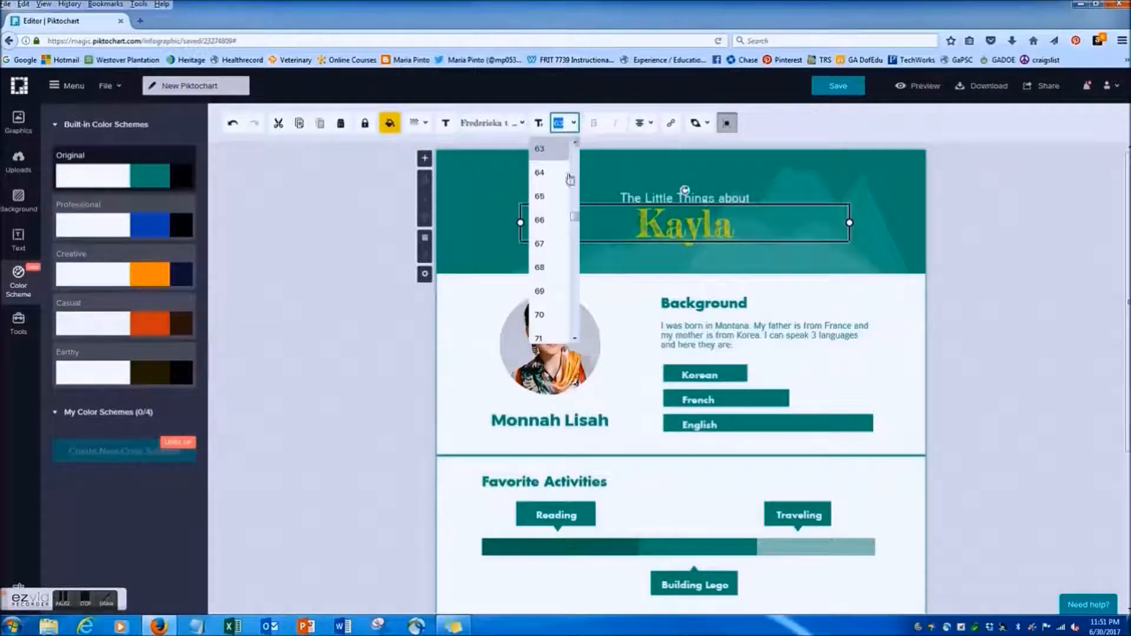
pyautogui.click(545, 336)
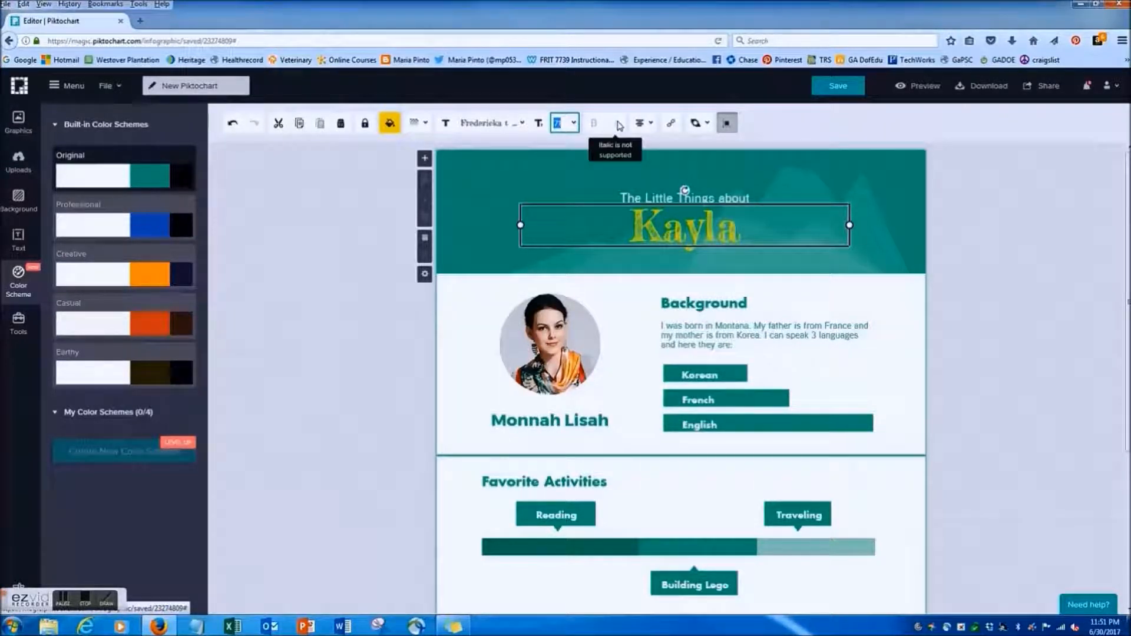
# Step: Try right alignment on the header title, and restore its centre alignment
pyautogui.click(641, 122)
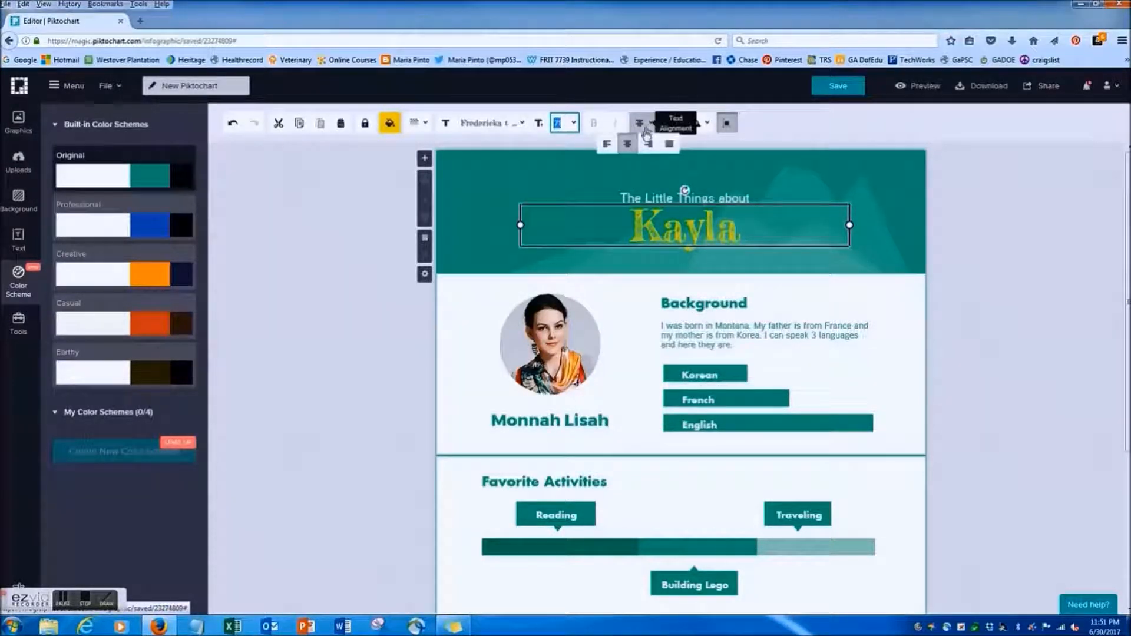
pyautogui.click(649, 147)
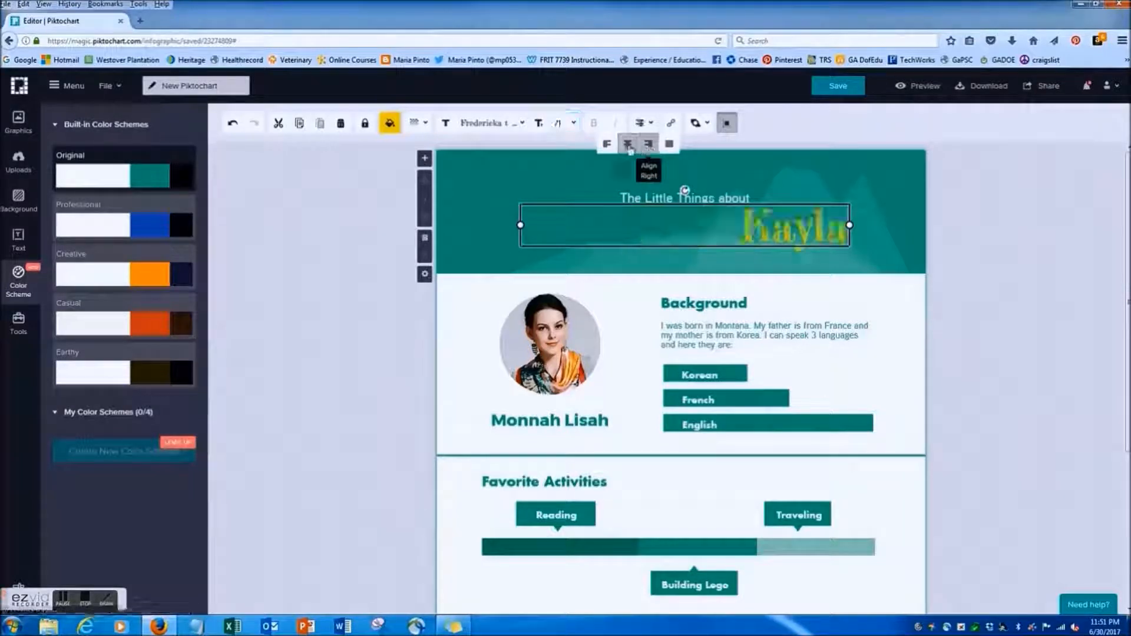
pyautogui.click(627, 144)
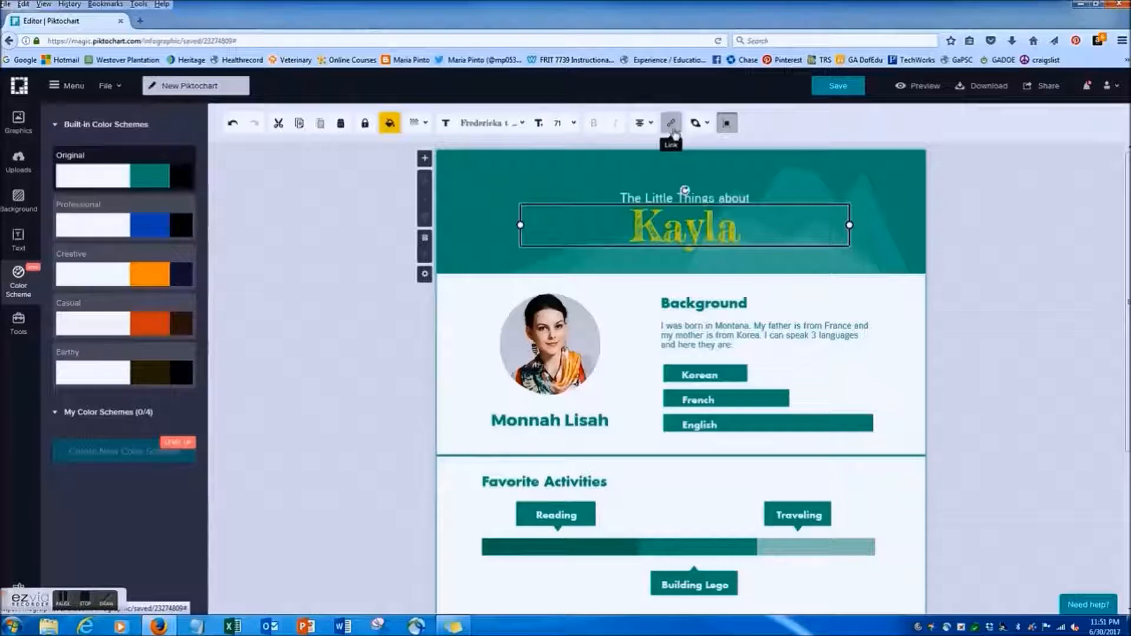
pyautogui.click(697, 122)
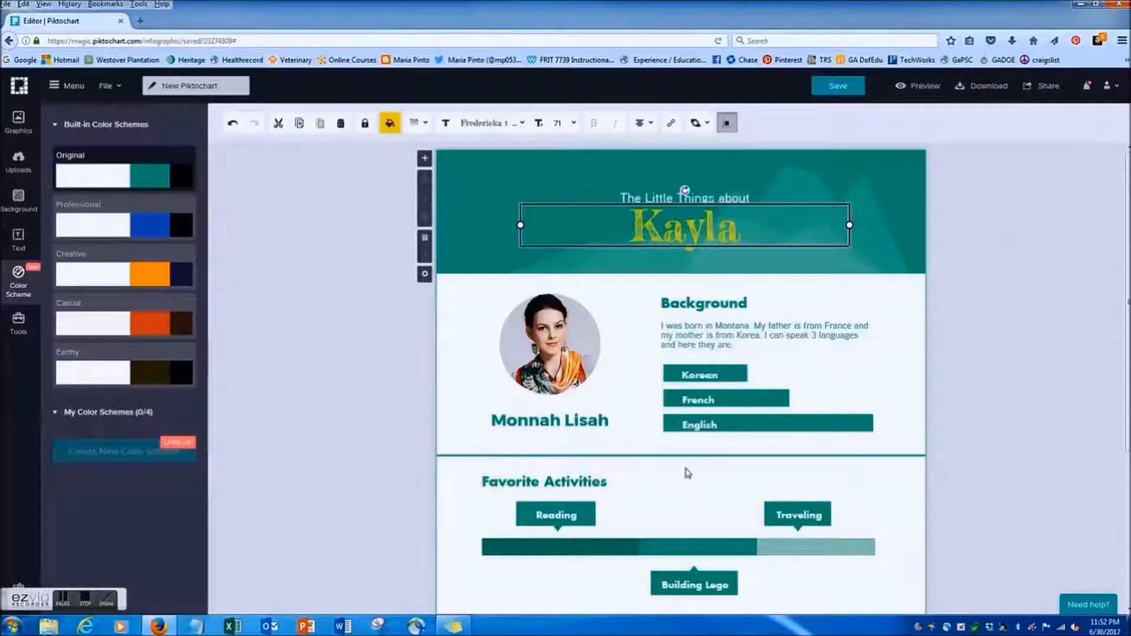
# Step: Replace the birthplace Montana with Atlanta in the paragraph under the Background heading
pyautogui.click(704, 339)
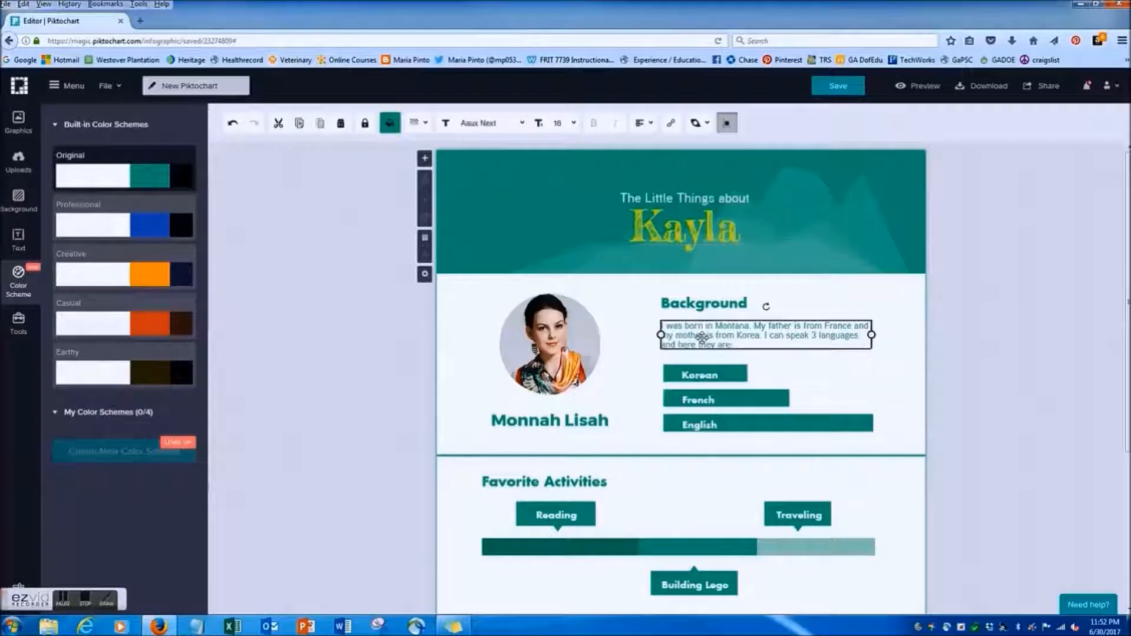
pyautogui.doubleClick(733, 328)
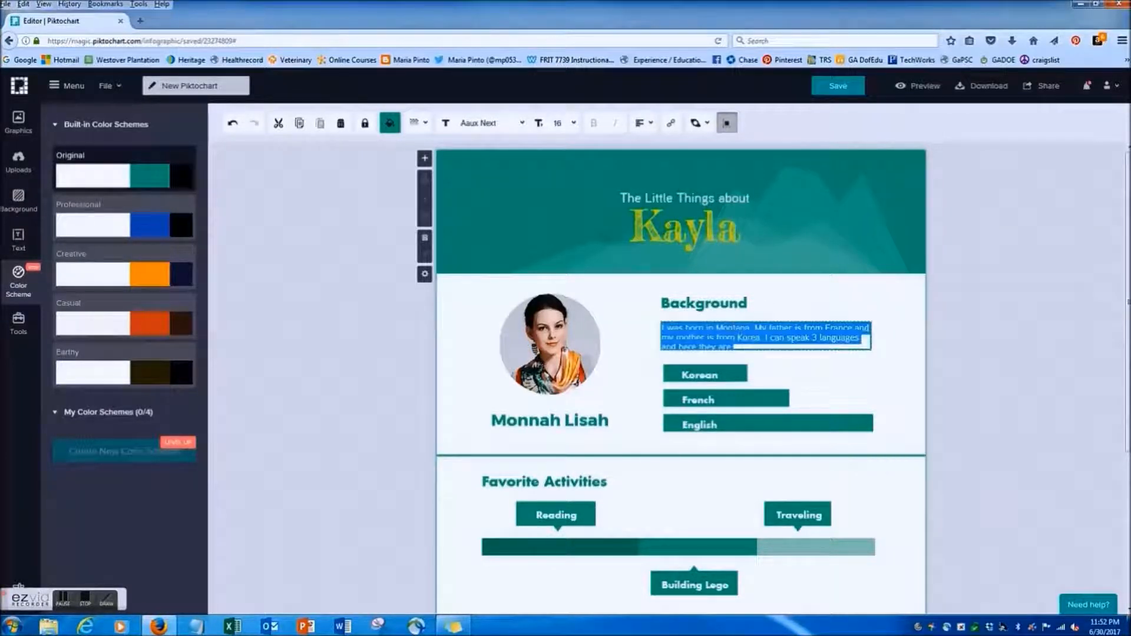
pyautogui.doubleClick(733, 327)
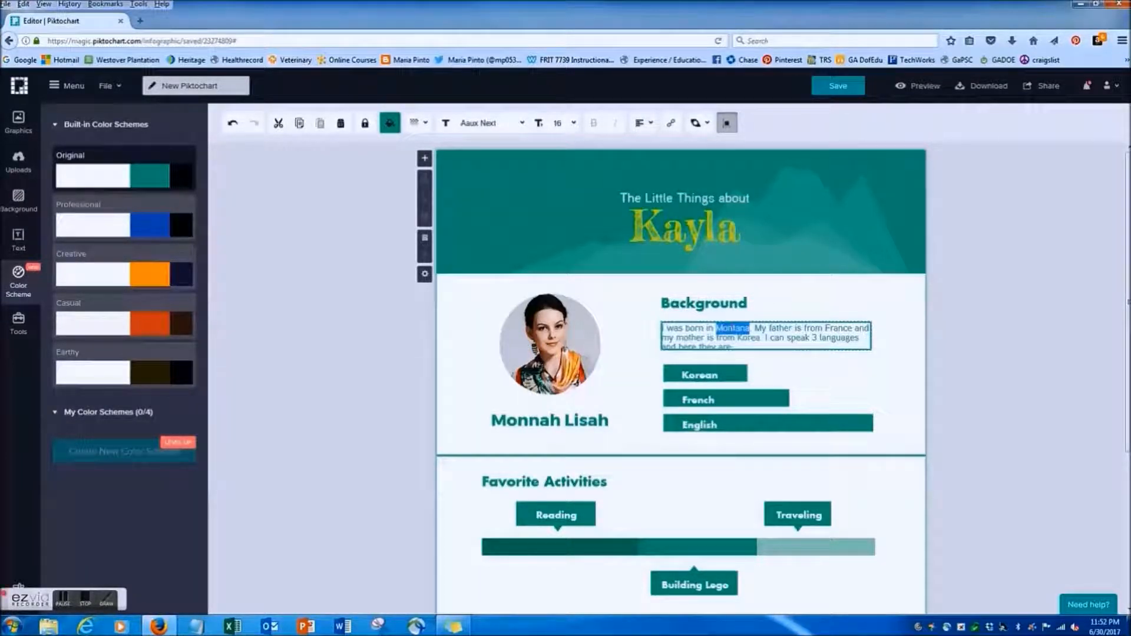
pyautogui.write('AL')
pyautogui.write('lanta')
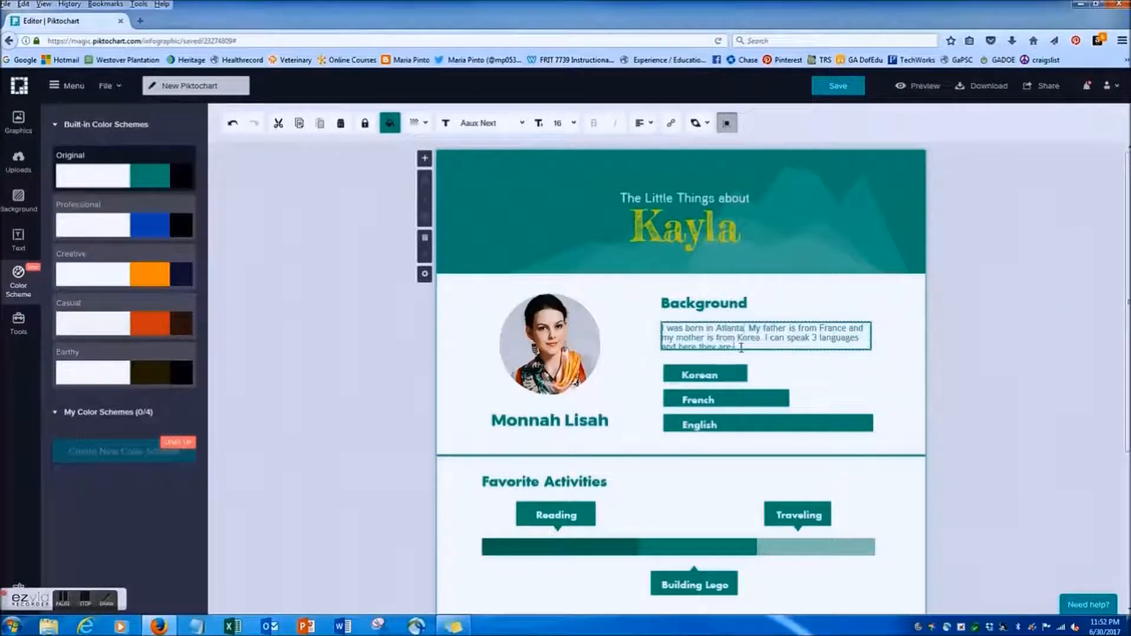
# Step: Remove "and here they are:" from the end of the Background paragraph and finish the sentence with a period
pyautogui.press('BackSpace')
pyautogui.press('BackSpace')
pyautogui.press('BackSpace')
pyautogui.press('BackSpace')
pyautogui.press('BackSpace')
pyautogui.press('BackSpace')
pyautogui.press('BackSpace')
pyautogui.press('BackSpace')
pyautogui.press('BackSpace')
pyautogui.press('BackSpace')
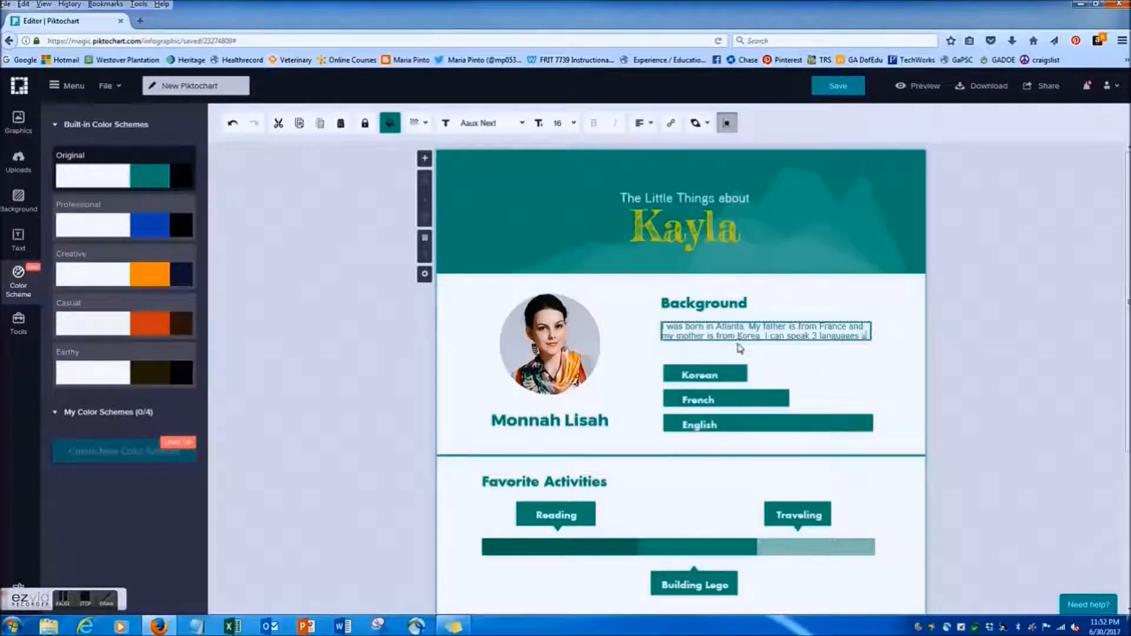
pyautogui.write('.')
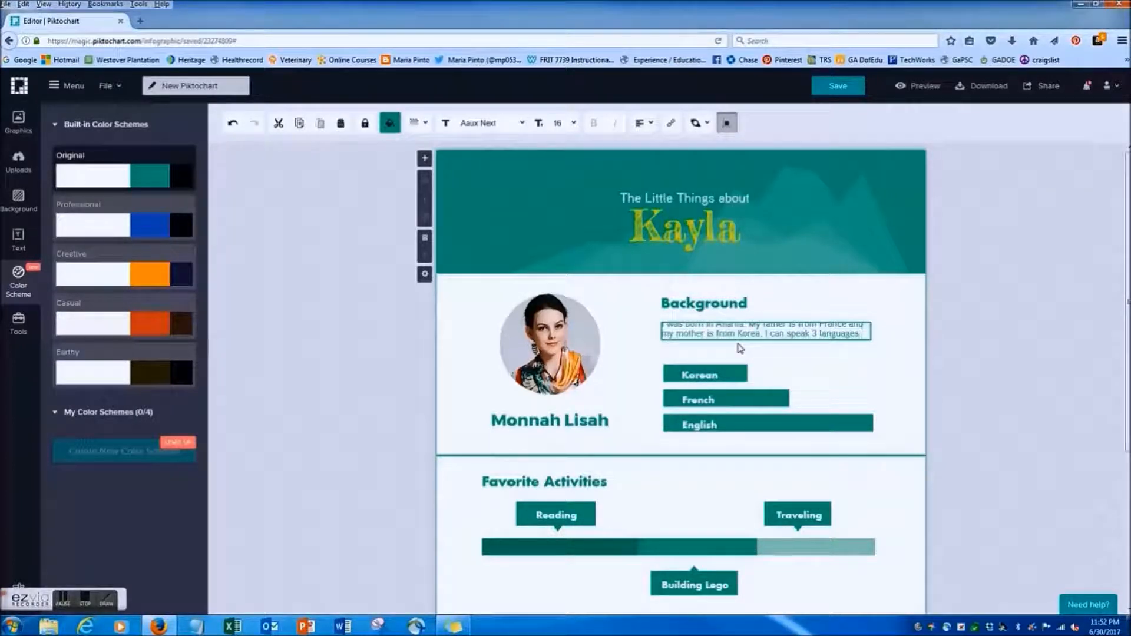
# Step: Delete the language bars below the Background paragraph
pyautogui.click(704, 375)
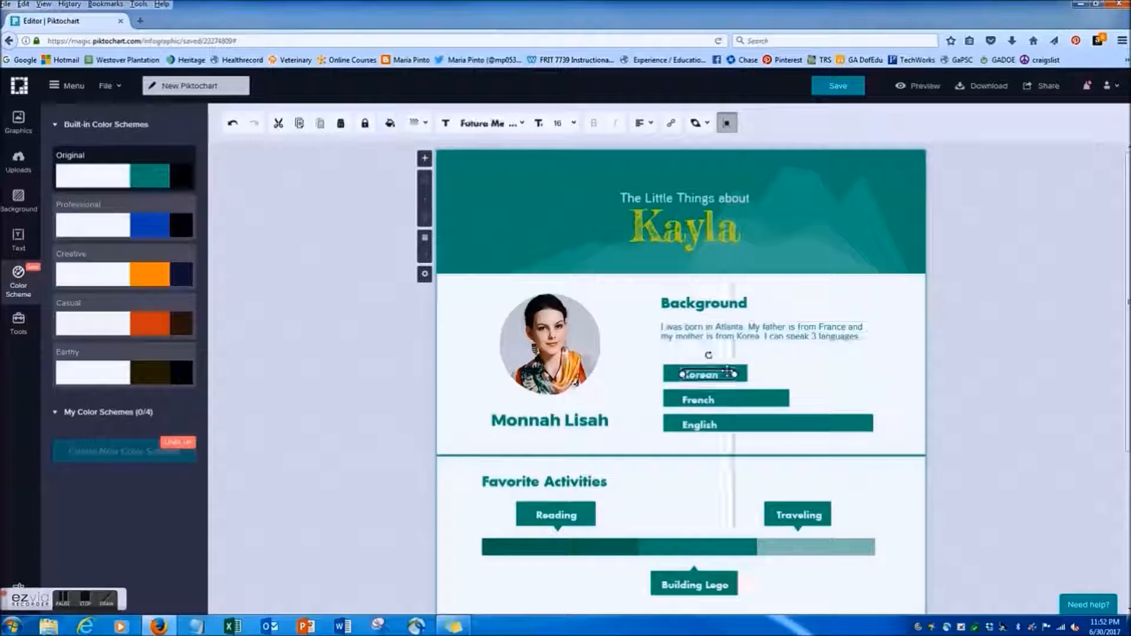
pyautogui.click(744, 369)
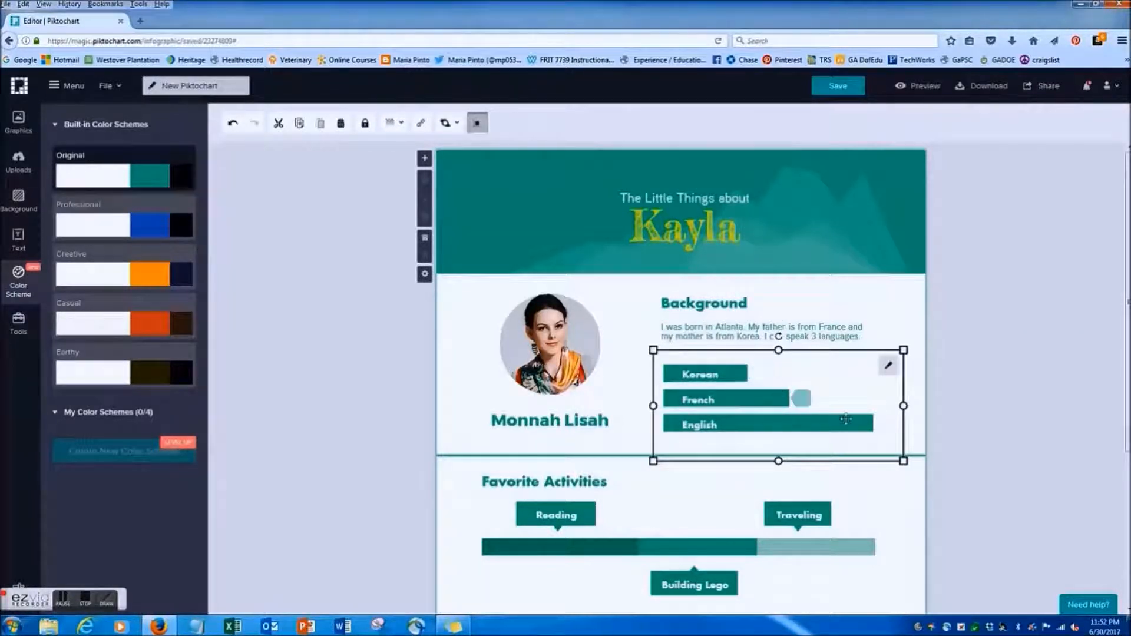
pyautogui.click(341, 124)
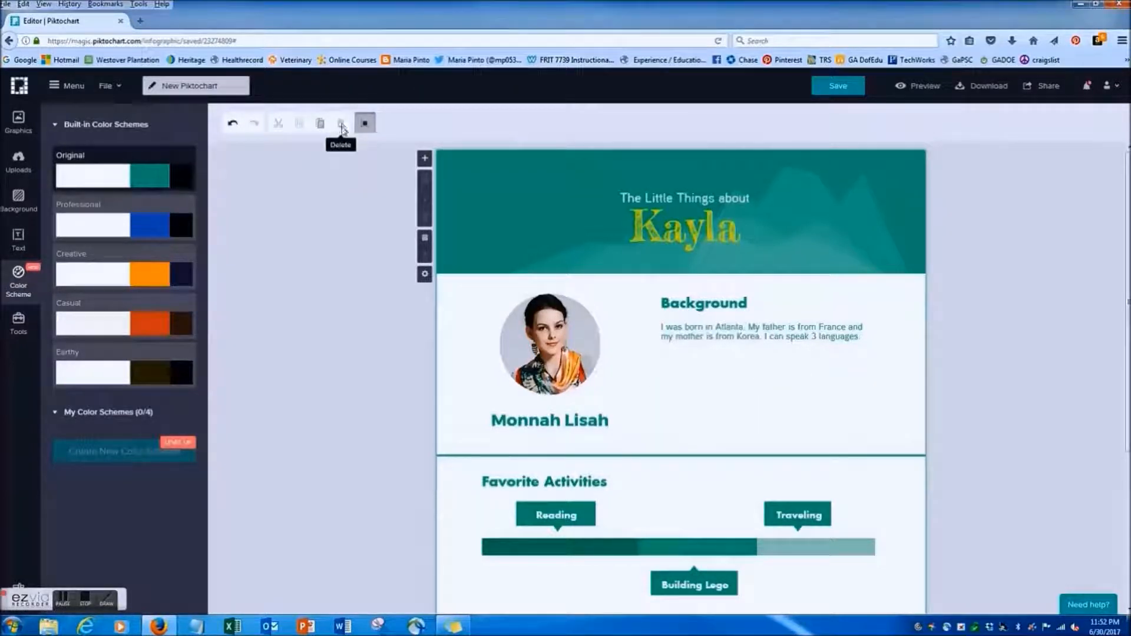
# Step: Set the Background paragraph's font size to 20
pyautogui.click(722, 335)
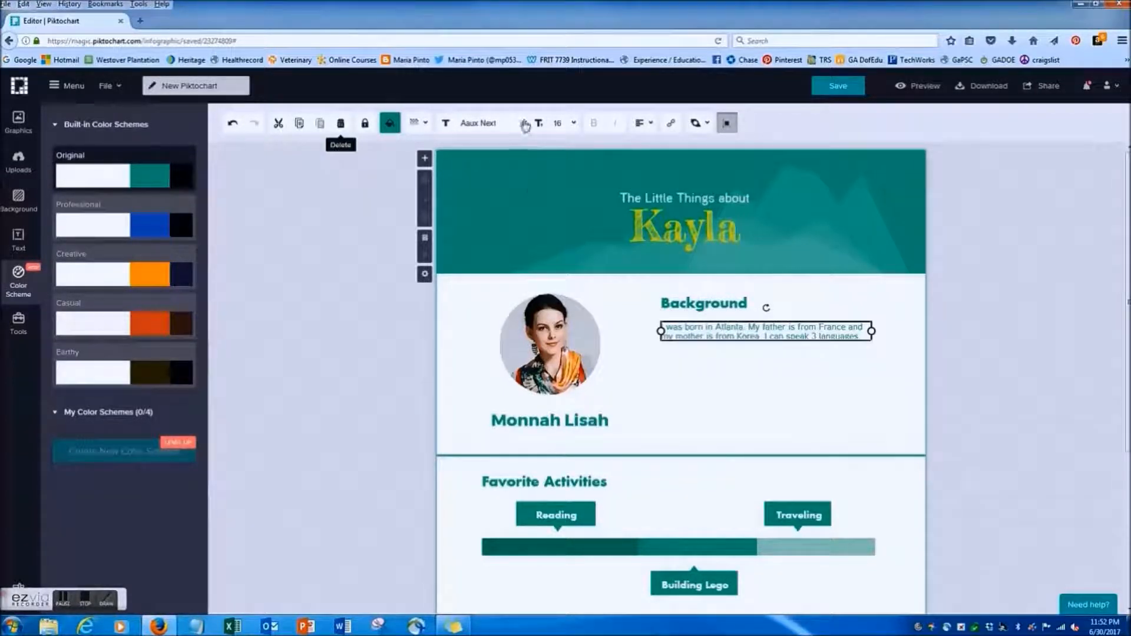
pyautogui.click(558, 124)
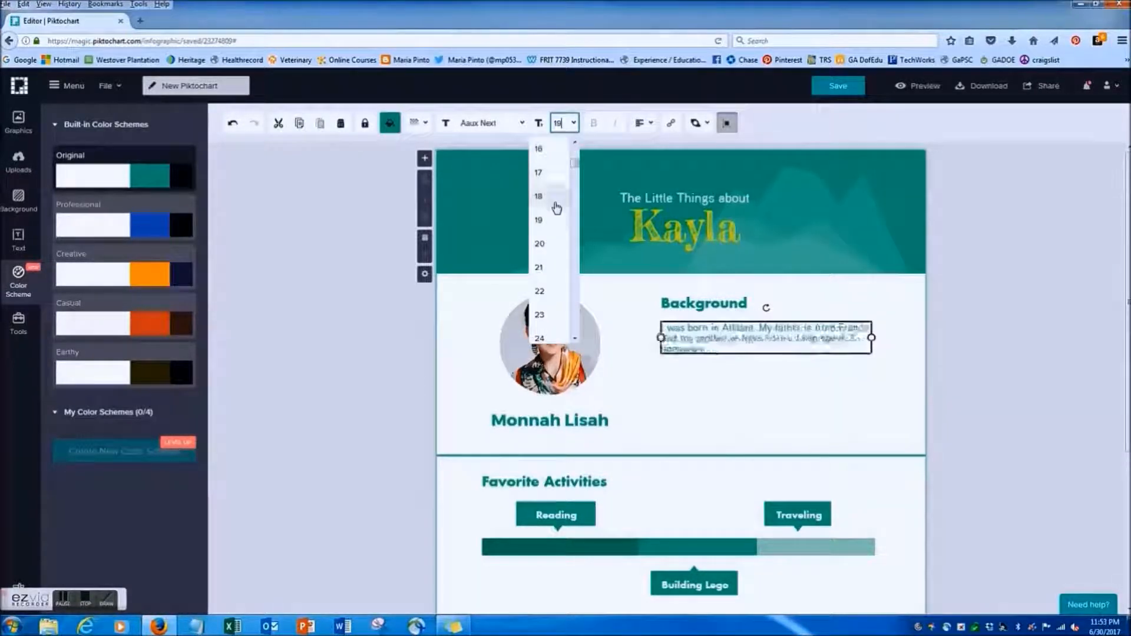
pyautogui.click(557, 248)
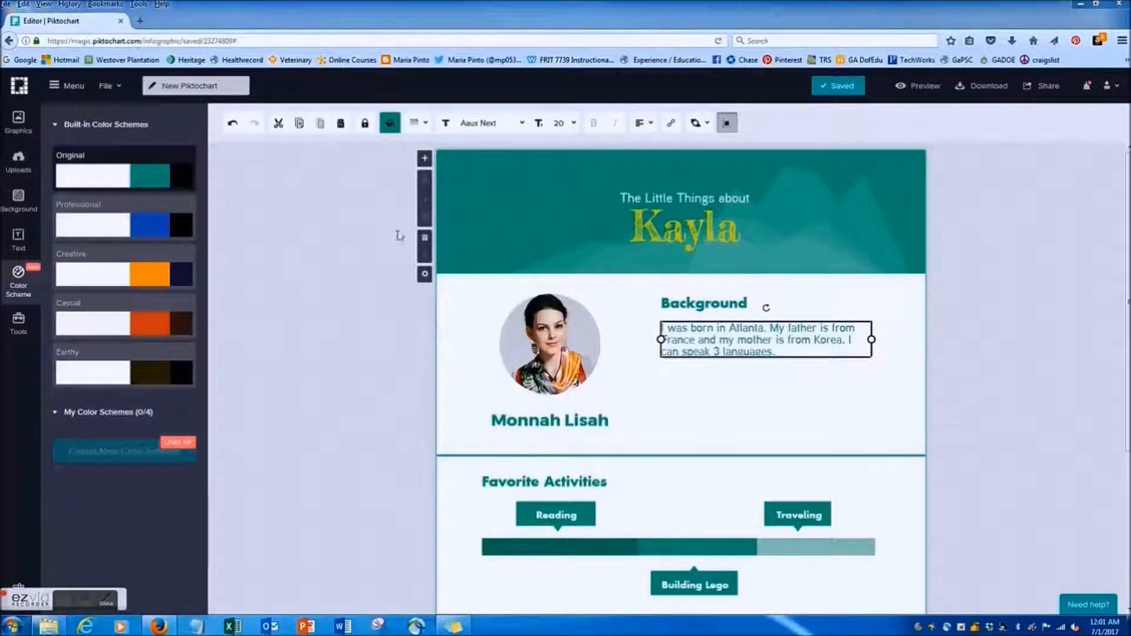
# Step: Find the coloured icon of two parents and a daughter by searching "family", and place it below the Background paragraph
pyautogui.click(18, 123)
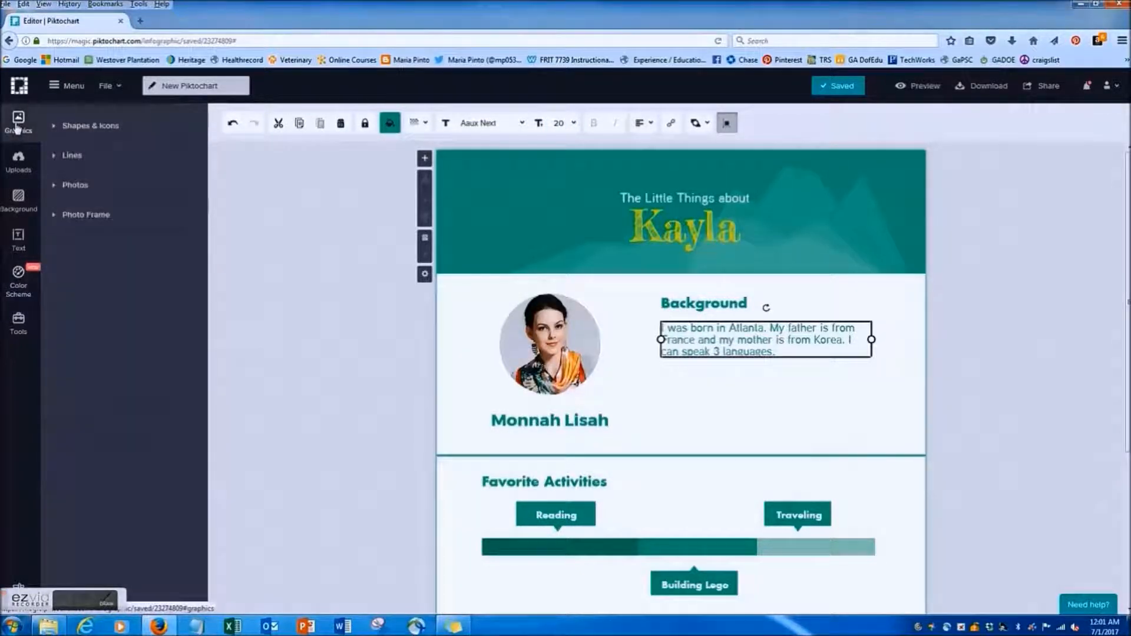
pyautogui.click(80, 127)
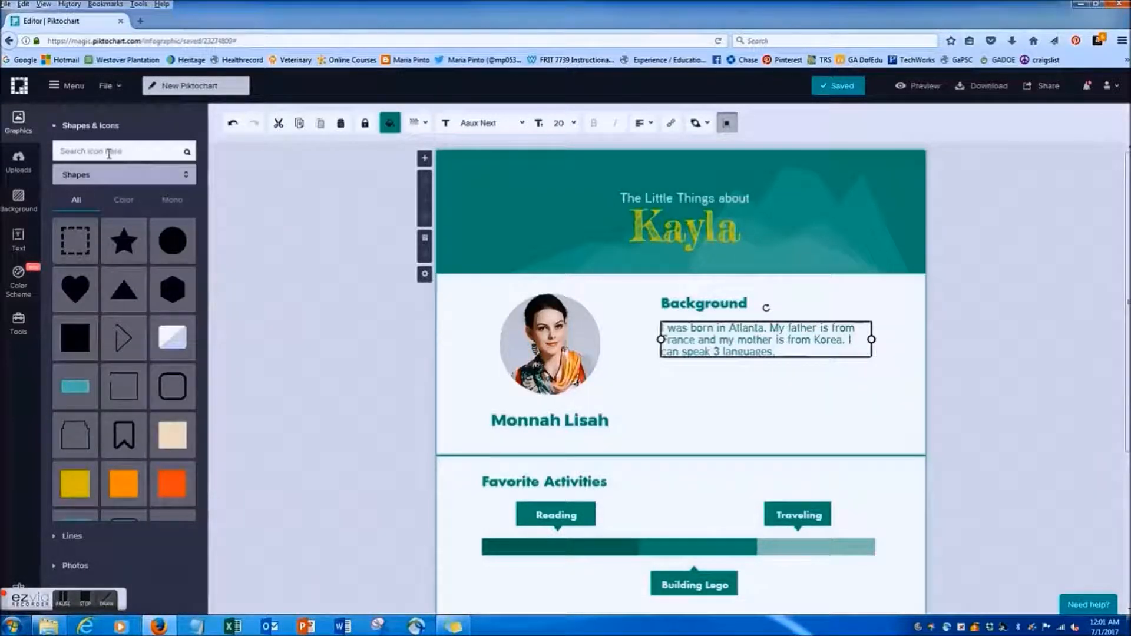
pyautogui.click(108, 151)
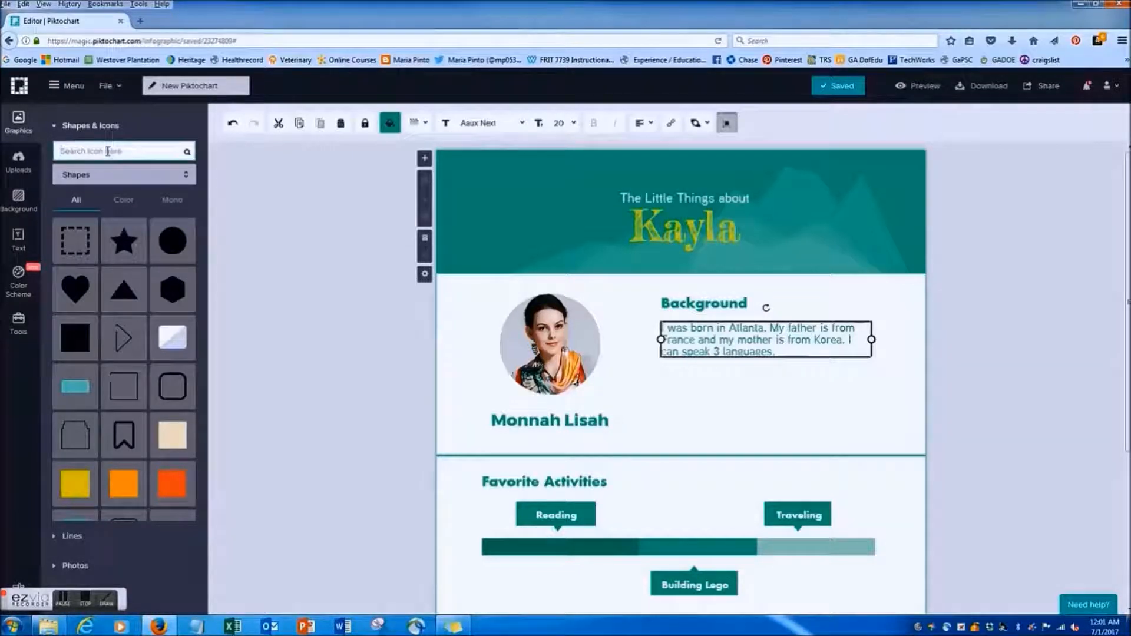
pyautogui.write('family')
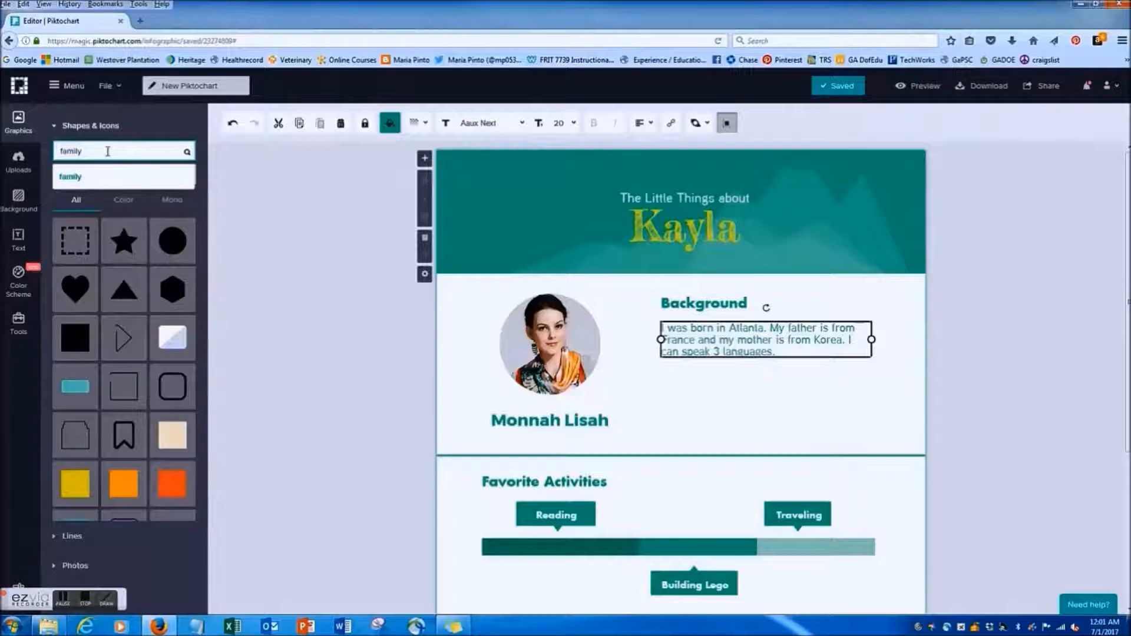
pyautogui.press('Return')
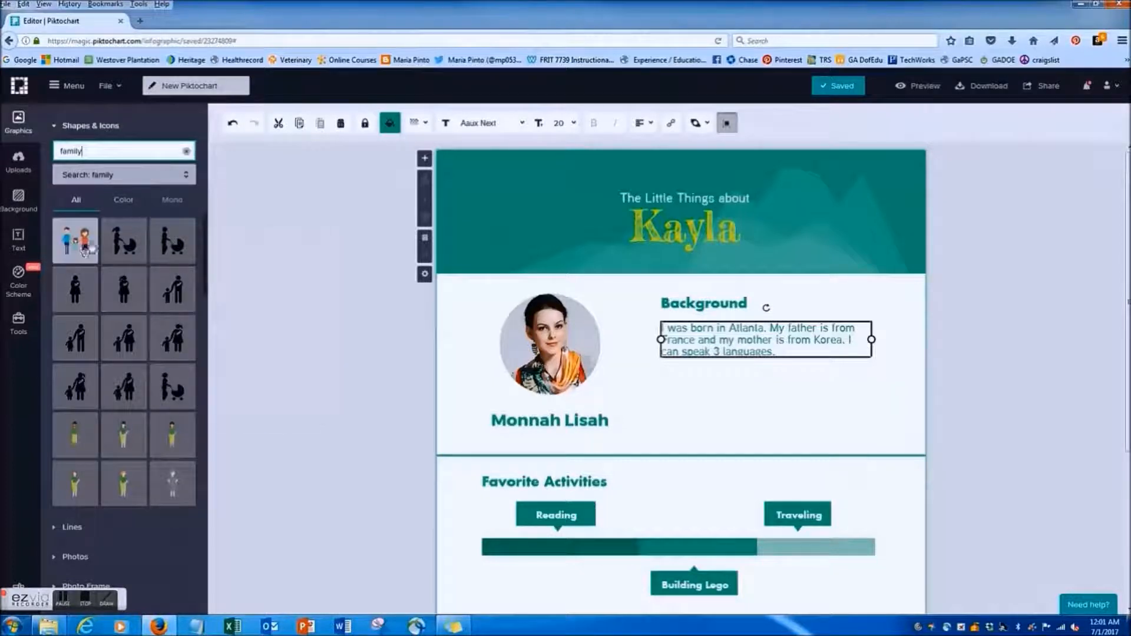
pyautogui.moveTo(71, 248)
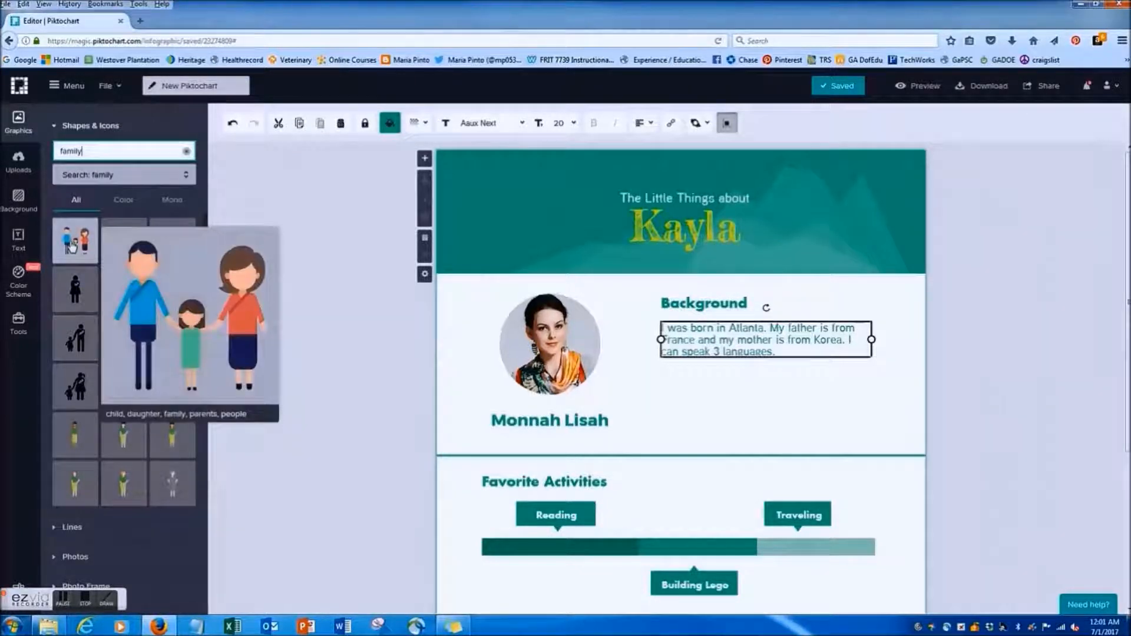
pyautogui.click(72, 248)
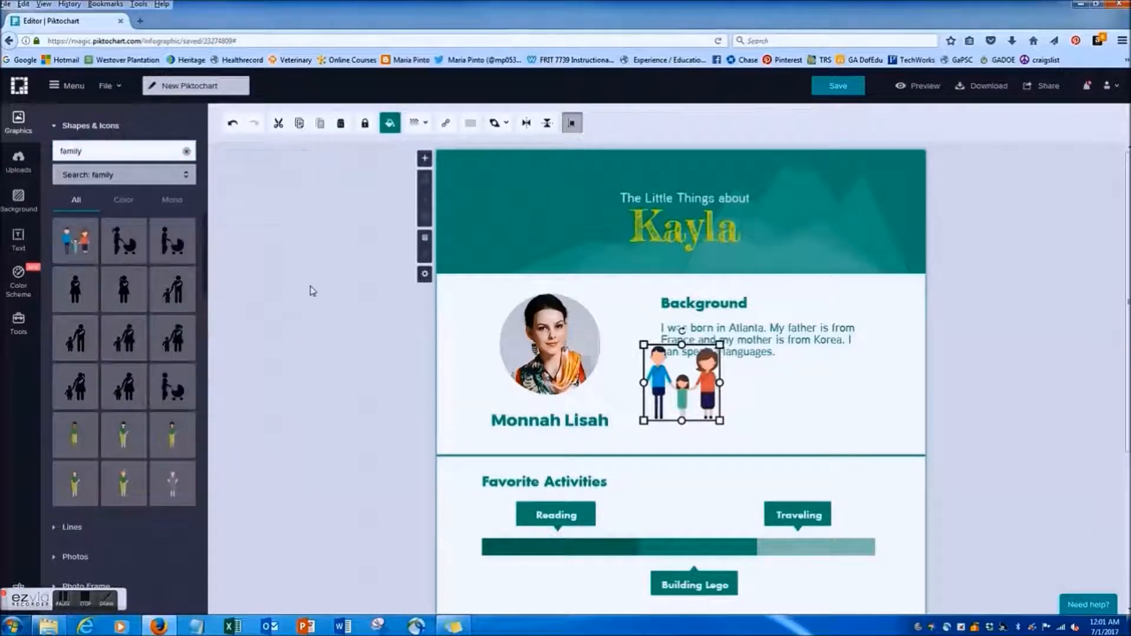
pyautogui.moveTo(682, 407); pyautogui.dragTo(773, 408)
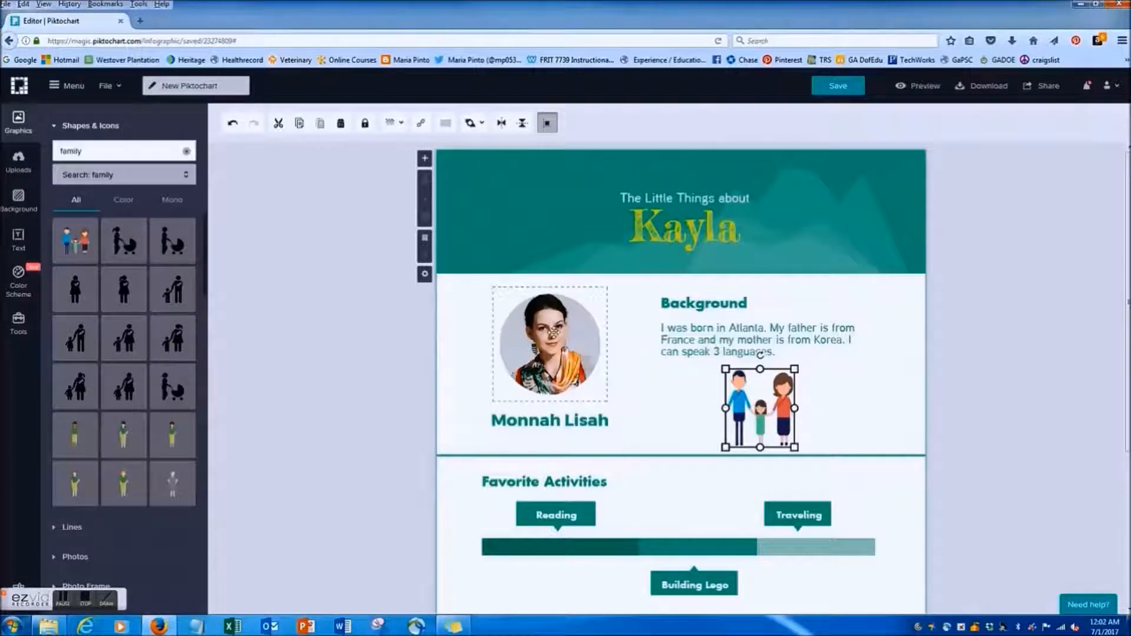
# Step: Delete the grouped portrait photo and name caption beside the Background section
pyautogui.click(554, 347)
pyautogui.moveTo(554, 346); pyautogui.dragTo(545, 346)
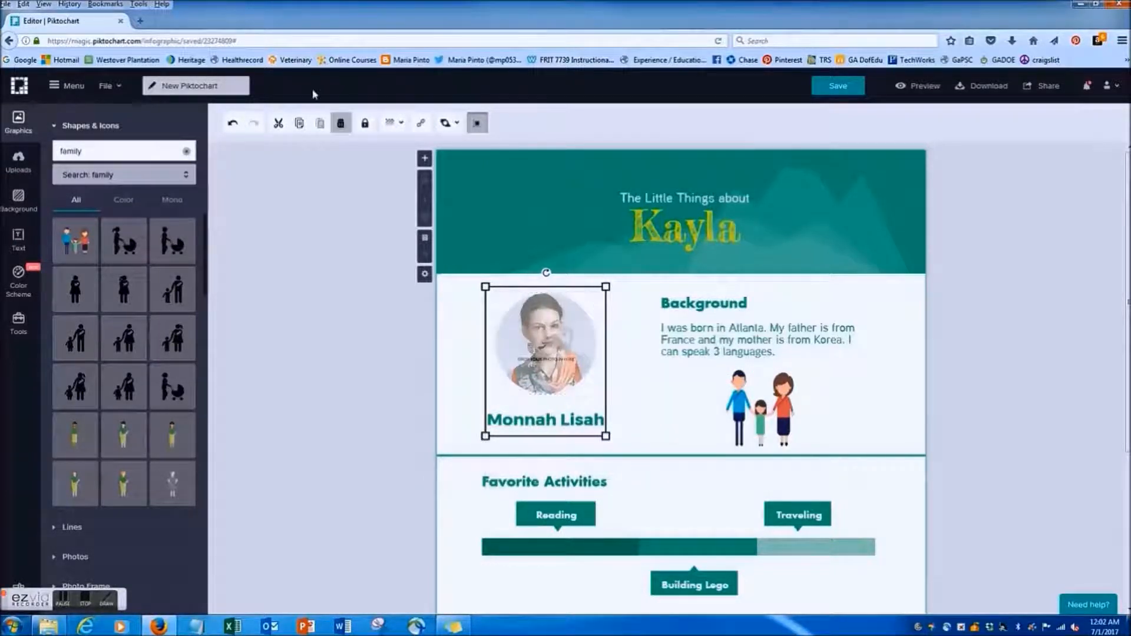
pyautogui.click(341, 126)
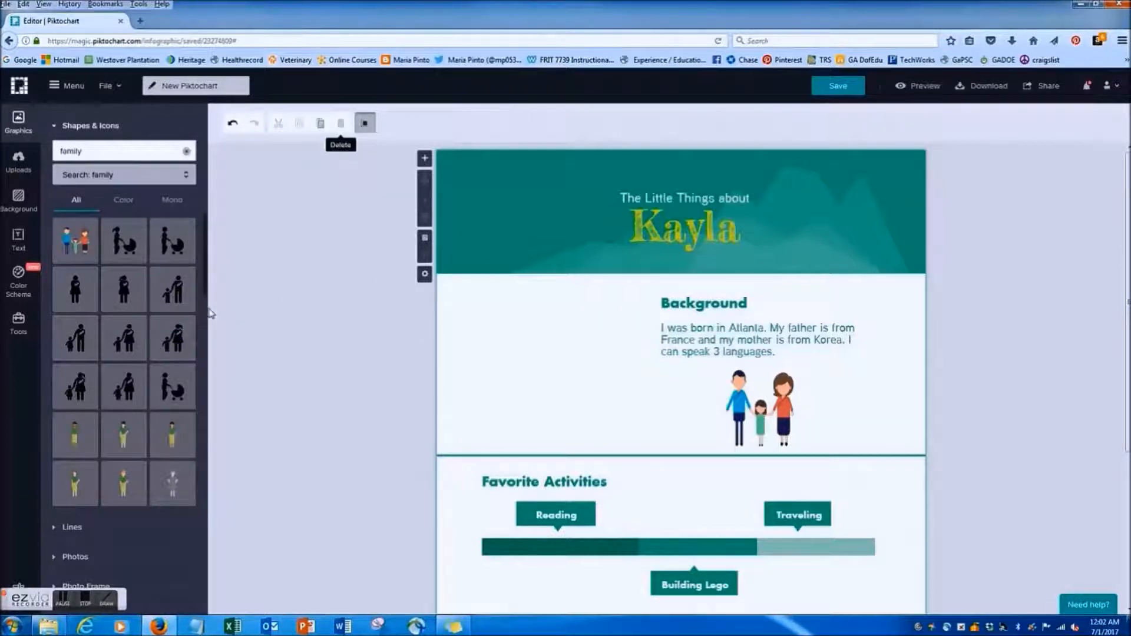
# Step: Try striped and blue background images on the infographic's body, and settle on the pale pink polka-dot pattern
pyautogui.click(19, 198)
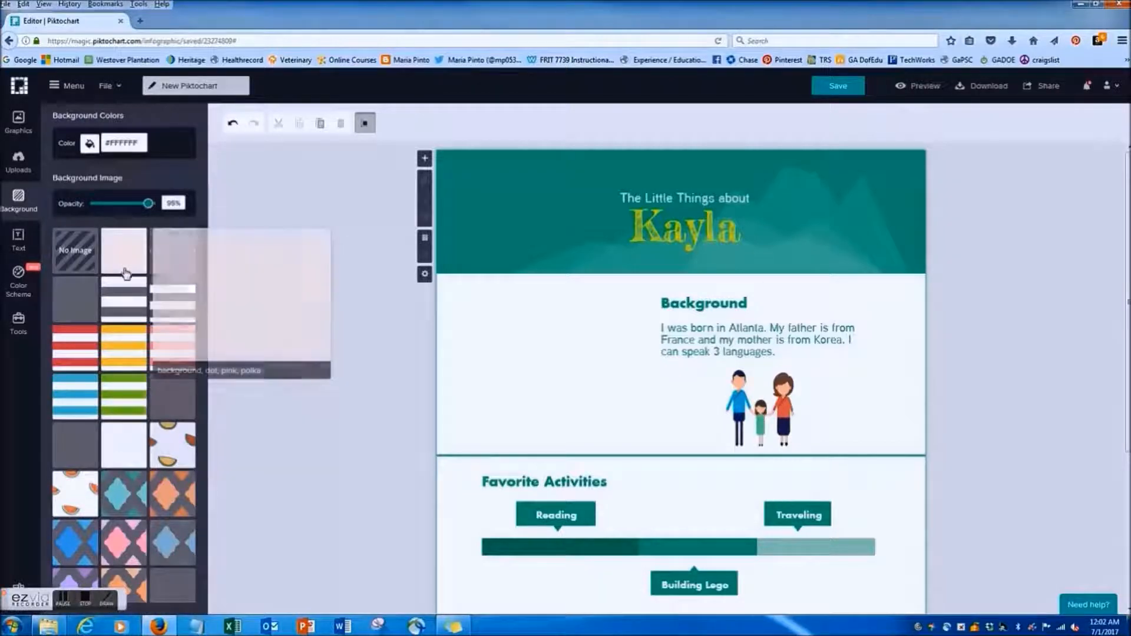
pyautogui.click(172, 348)
pyautogui.click(121, 402)
pyautogui.scroll(-2, 154, 513)
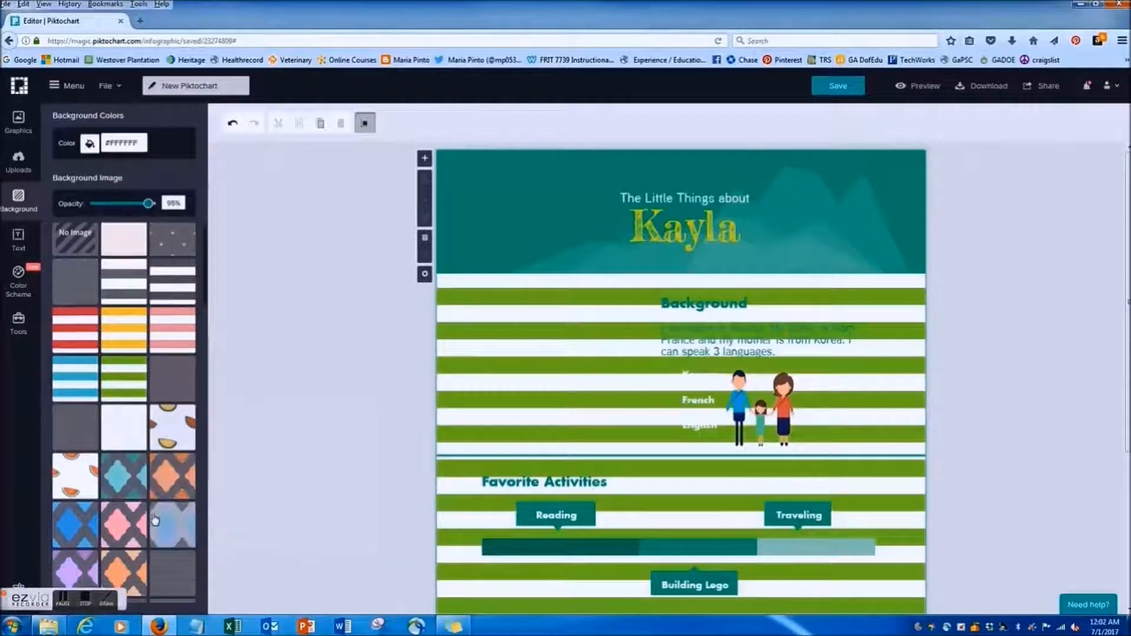
pyautogui.scroll(-10, 154, 516)
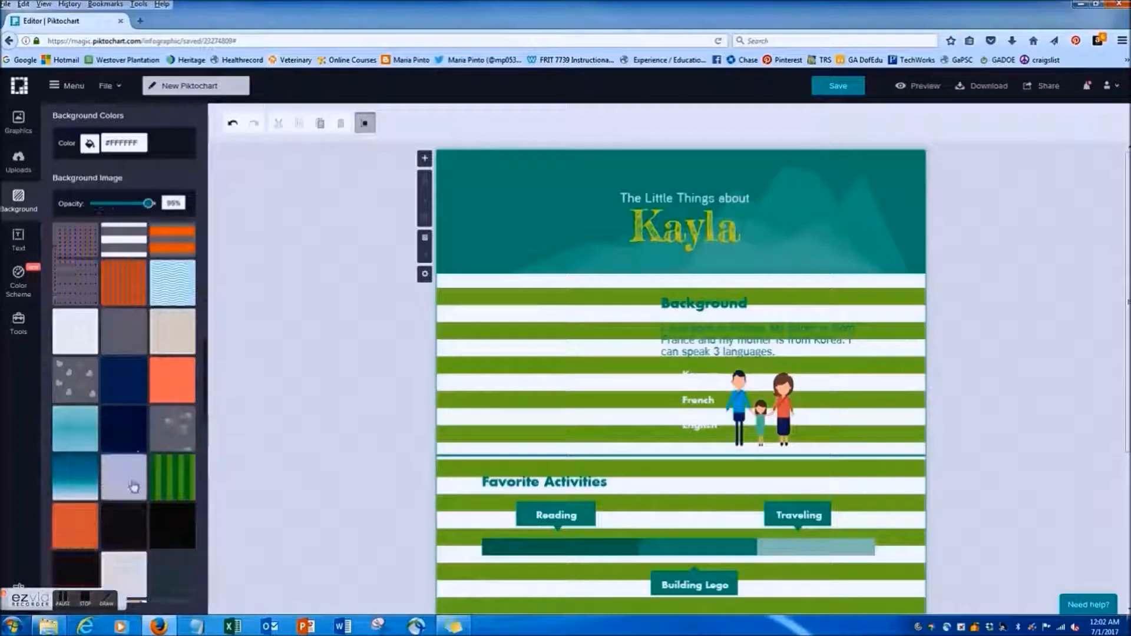
pyautogui.click(87, 443)
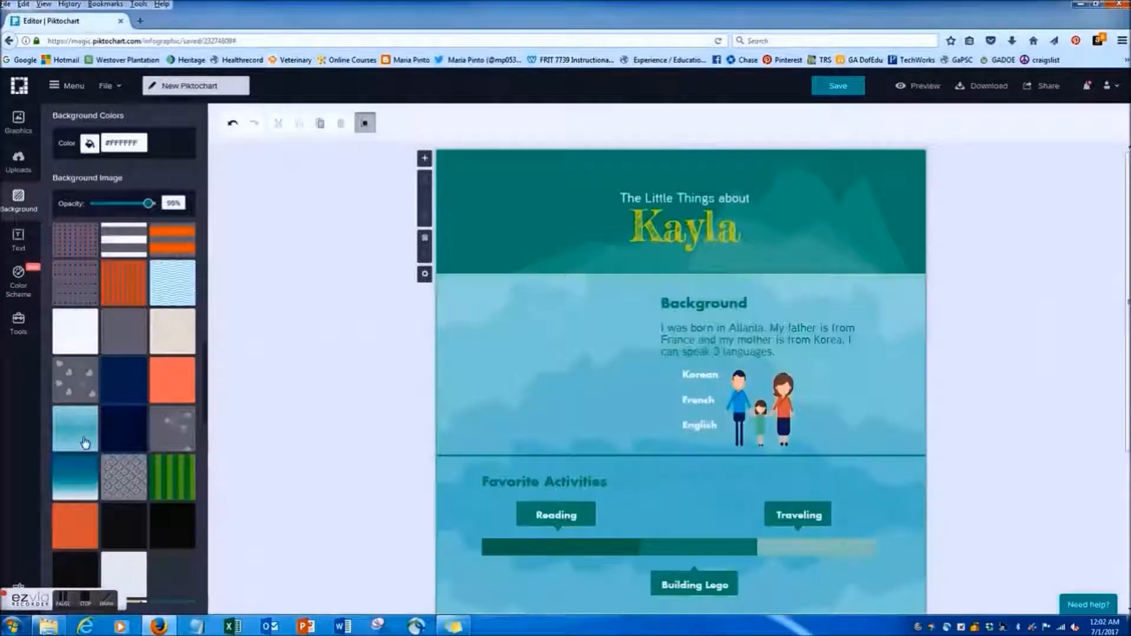
pyautogui.click(90, 493)
pyautogui.scroll(10, 118, 461)
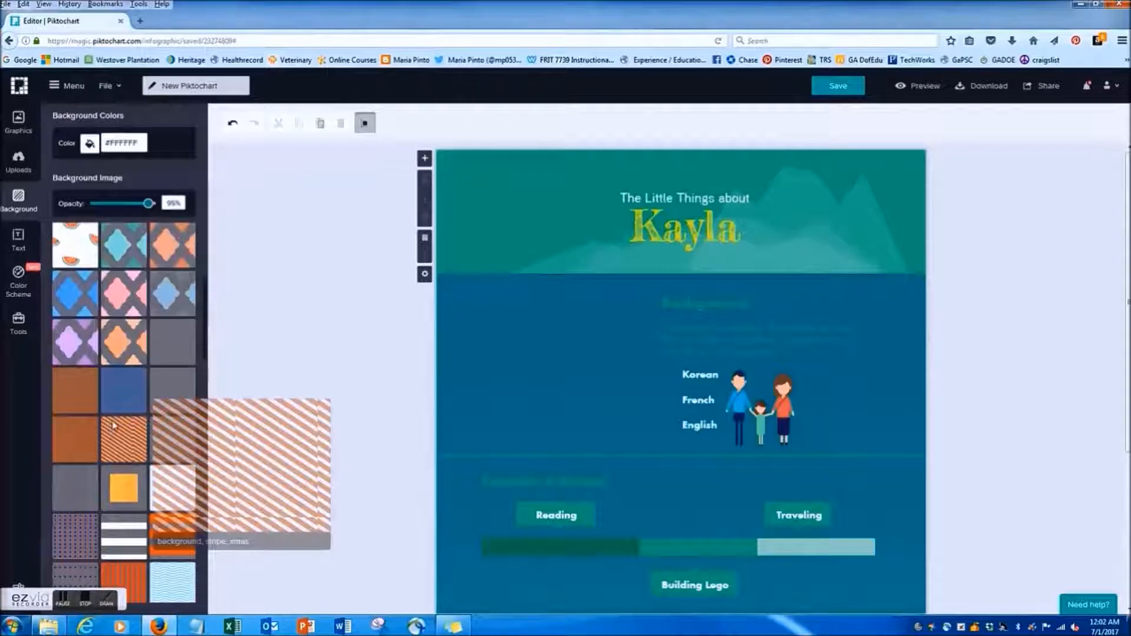
pyautogui.click(121, 252)
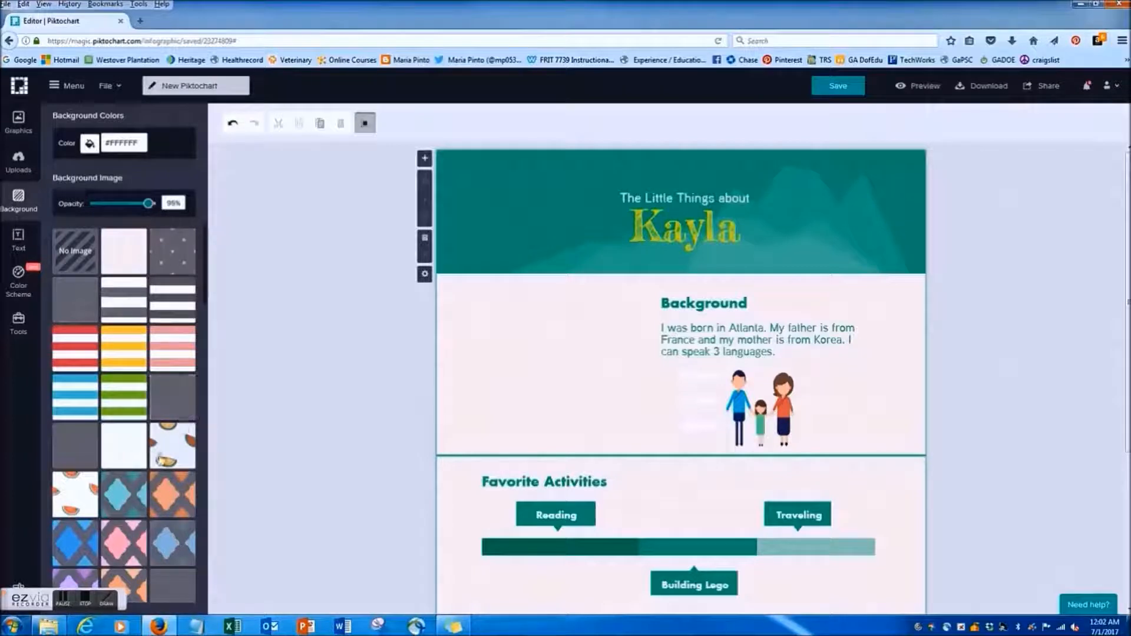
# Step: Delete the three faint leftover template text boxes beside the family icon below the Background paragraph
pyautogui.click(698, 373)
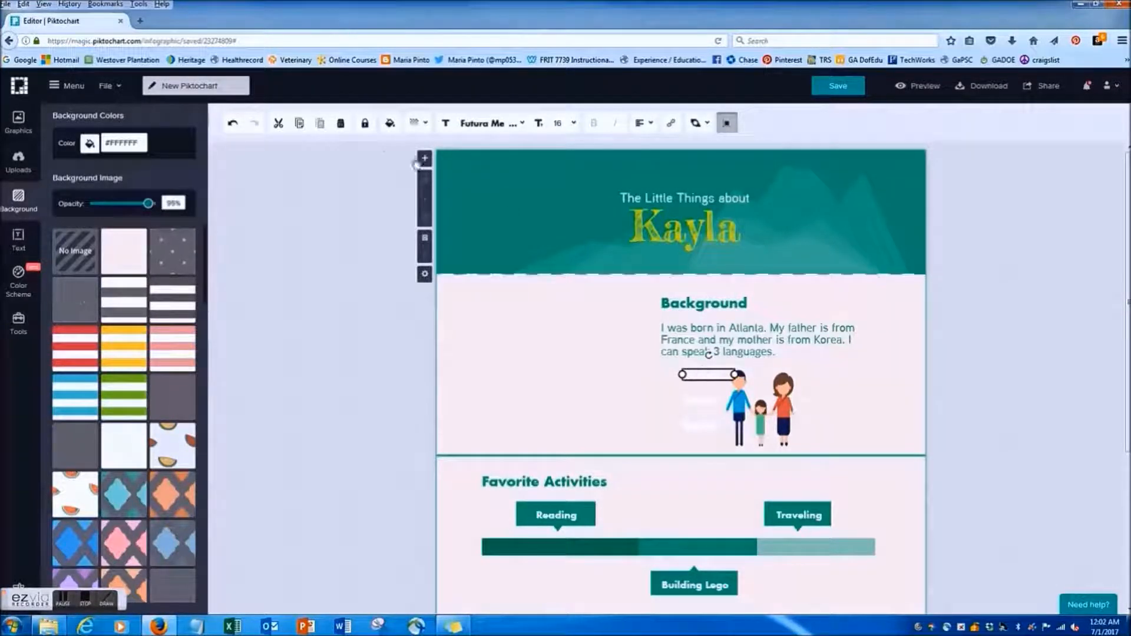
pyautogui.click(340, 123)
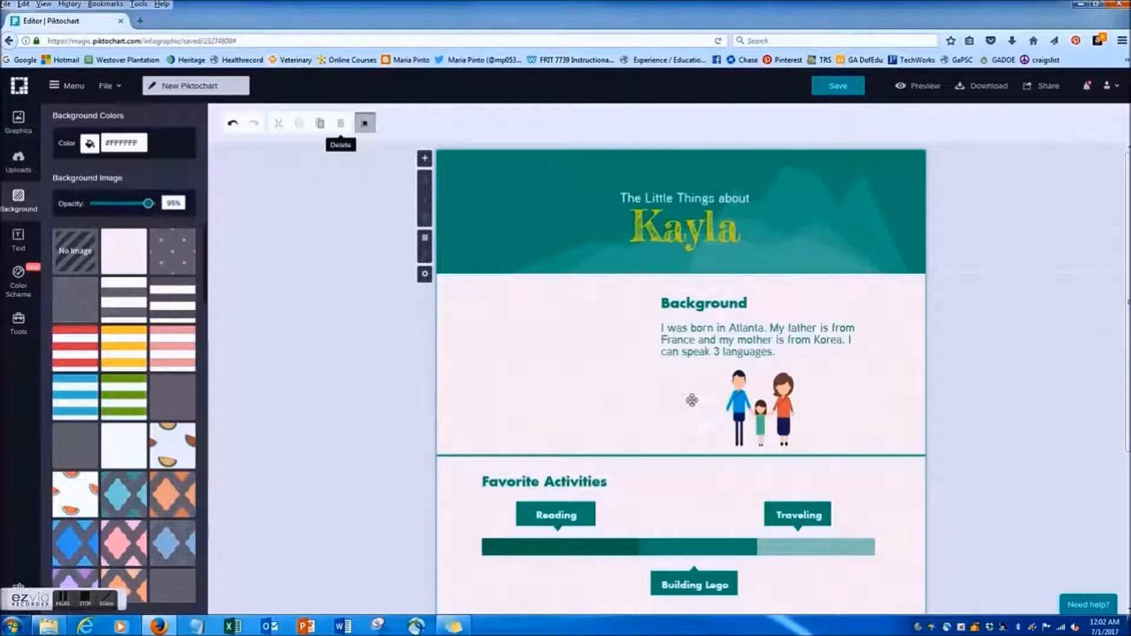
pyautogui.click(692, 400)
pyautogui.click(340, 123)
pyautogui.click(685, 426)
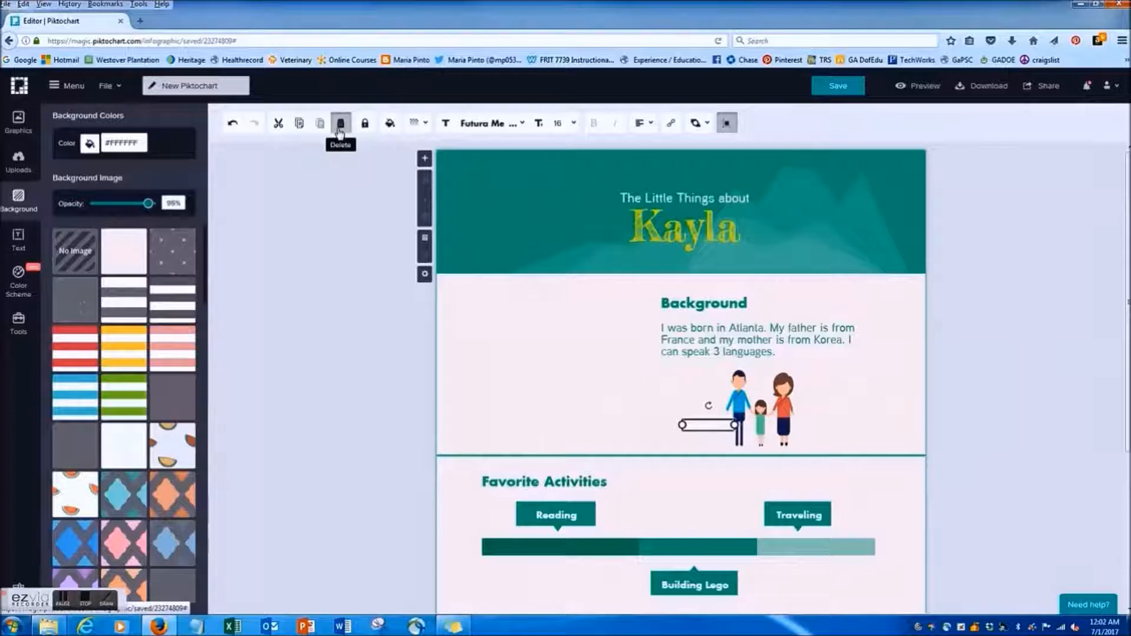
pyautogui.click(341, 123)
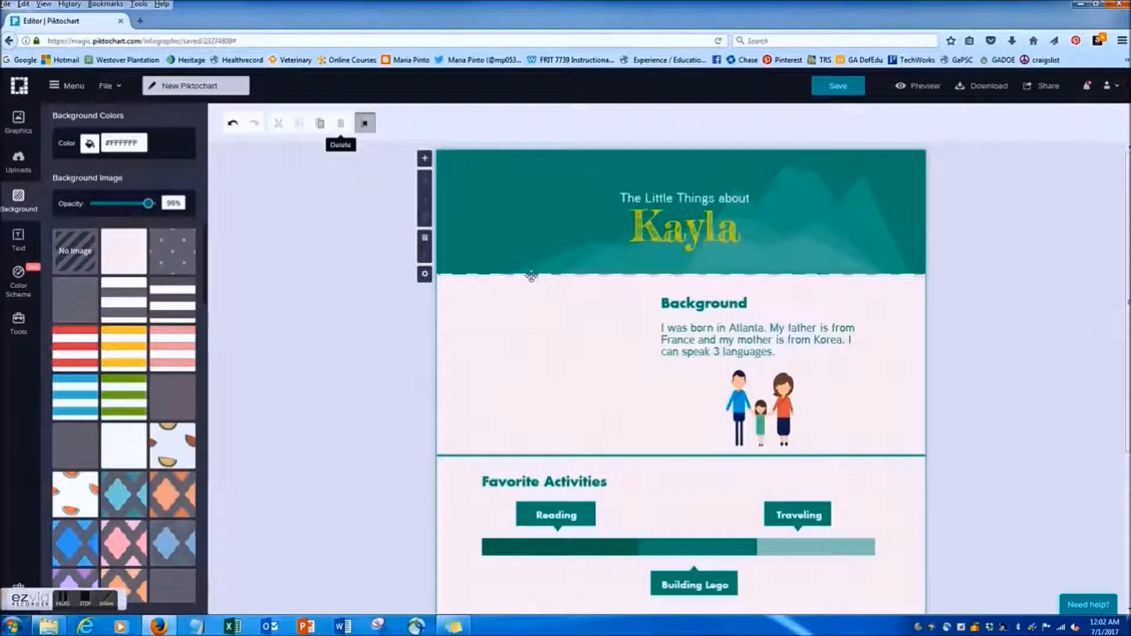
# Step: Try the Professional and Creative built-in color schemes on the infographic, and settle on Casual
pyautogui.click(20, 244)
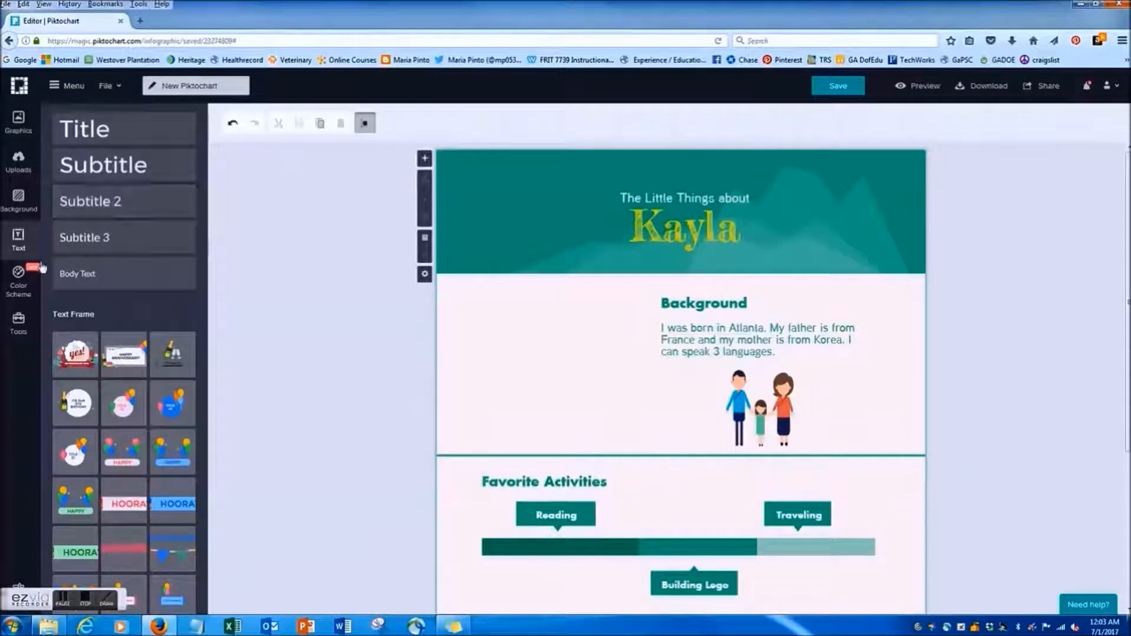
pyautogui.click(18, 288)
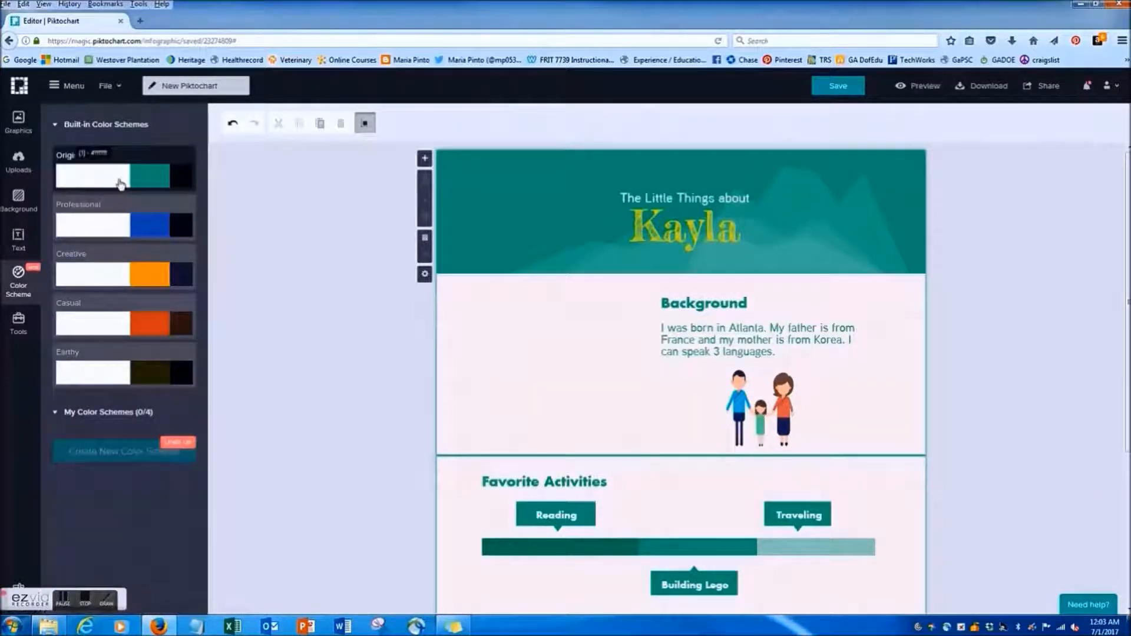
pyautogui.click(121, 224)
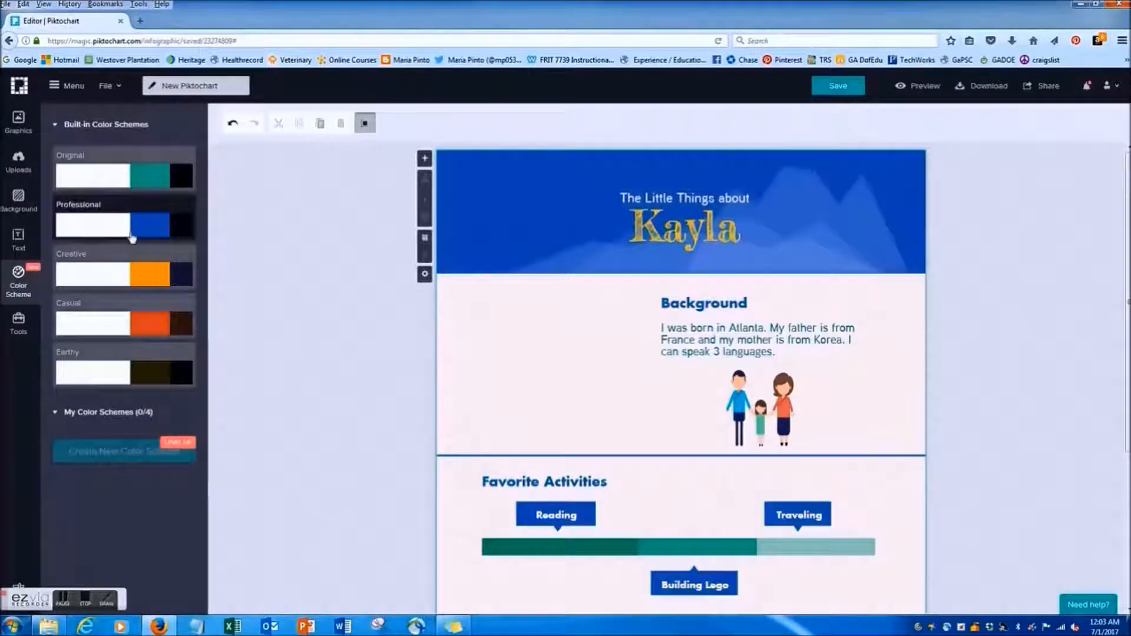
pyautogui.click(121, 285)
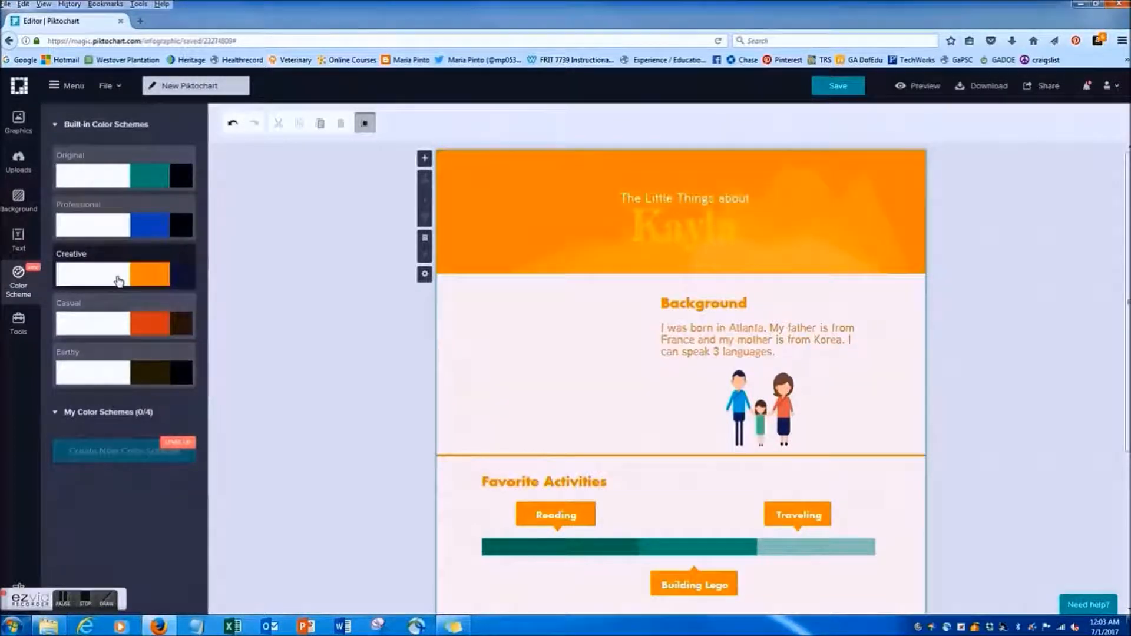
pyautogui.click(120, 325)
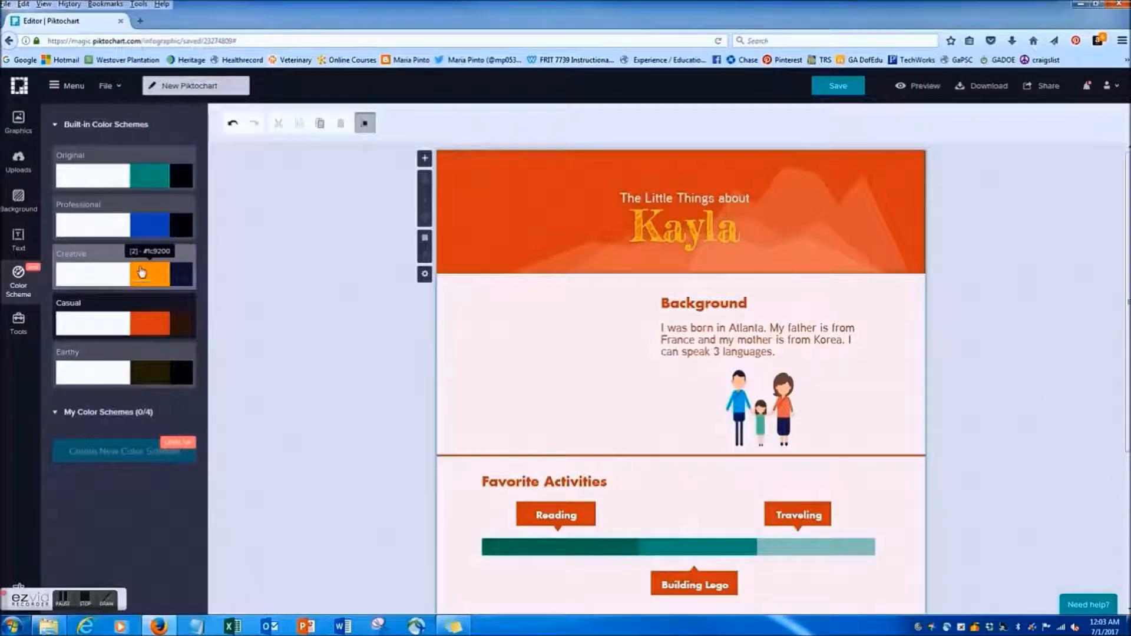
# Step: Find the United States map by searching the country maps for "united", and open it for editing
pyautogui.click(22, 333)
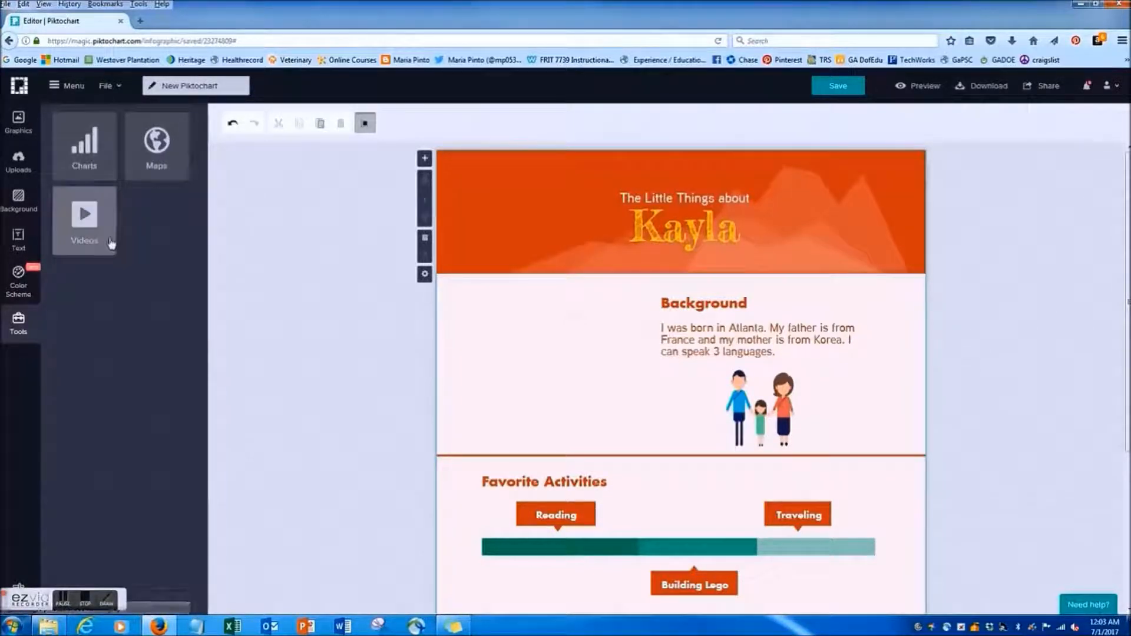
pyautogui.click(159, 167)
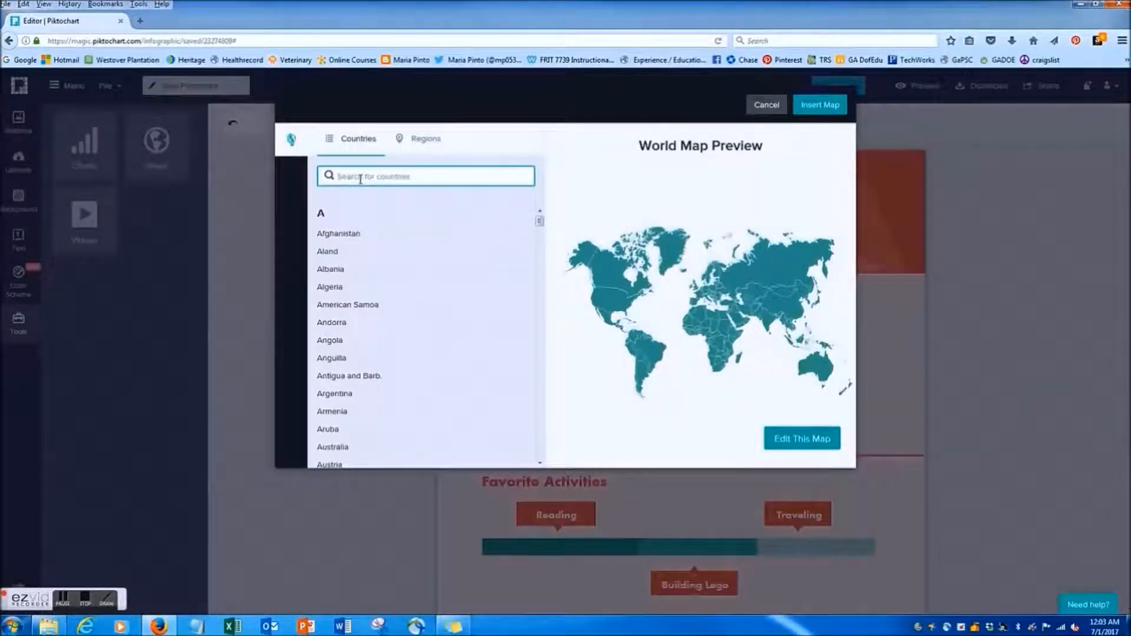
pyautogui.write('united')
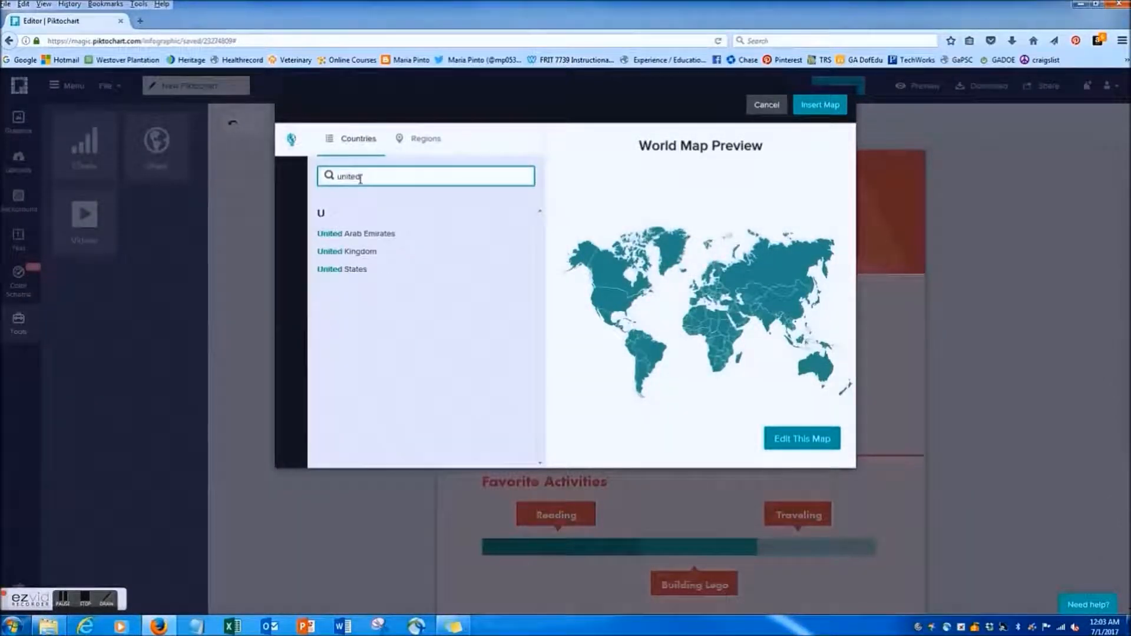
pyautogui.click(360, 271)
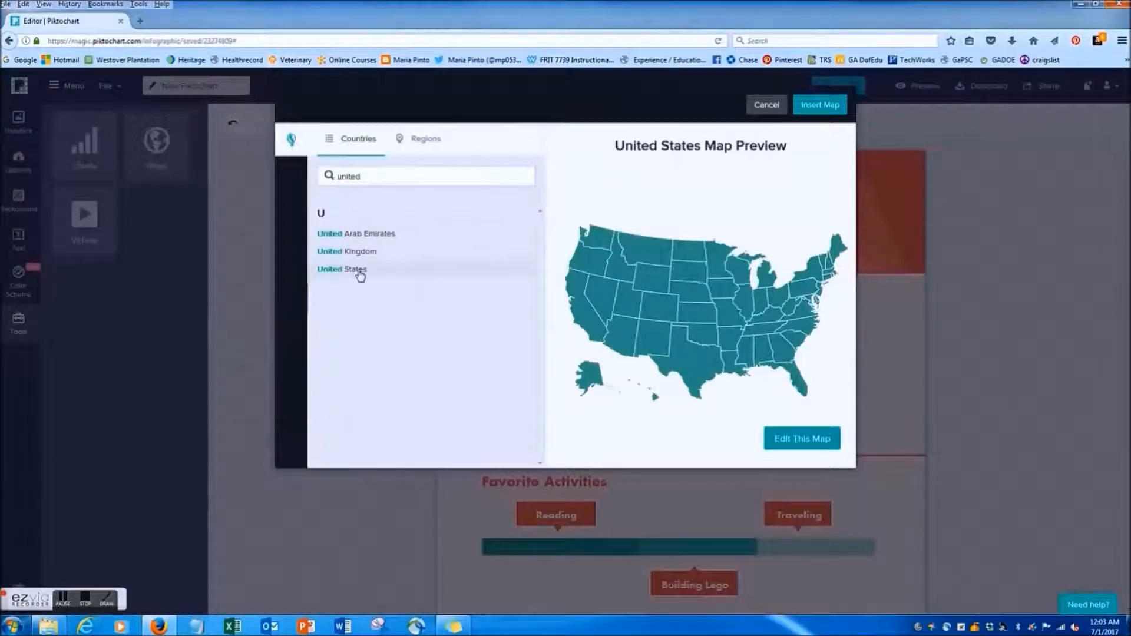
pyautogui.click(809, 447)
# Step: Color the state of Georgia orange (#F5A623) on the United States map and insert the map into the infographic
pyautogui.scroll(-5, 745, 344)
pyautogui.scroll(-4, 748, 377)
pyautogui.scroll(-1, 738, 411)
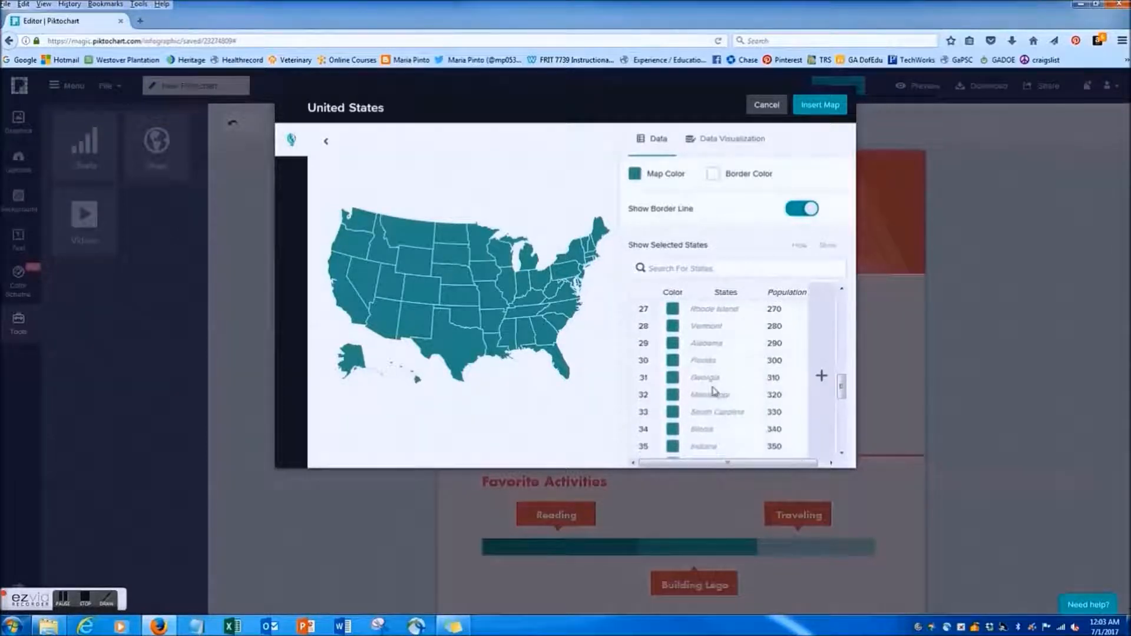
pyautogui.click(677, 384)
pyautogui.click(703, 379)
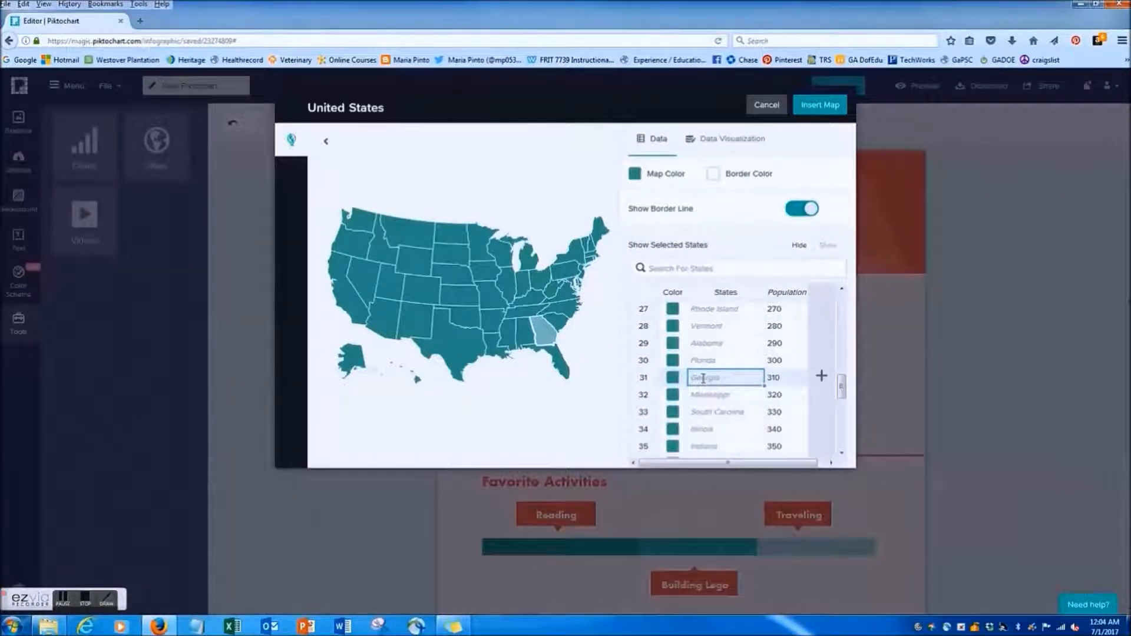
pyautogui.click(673, 380)
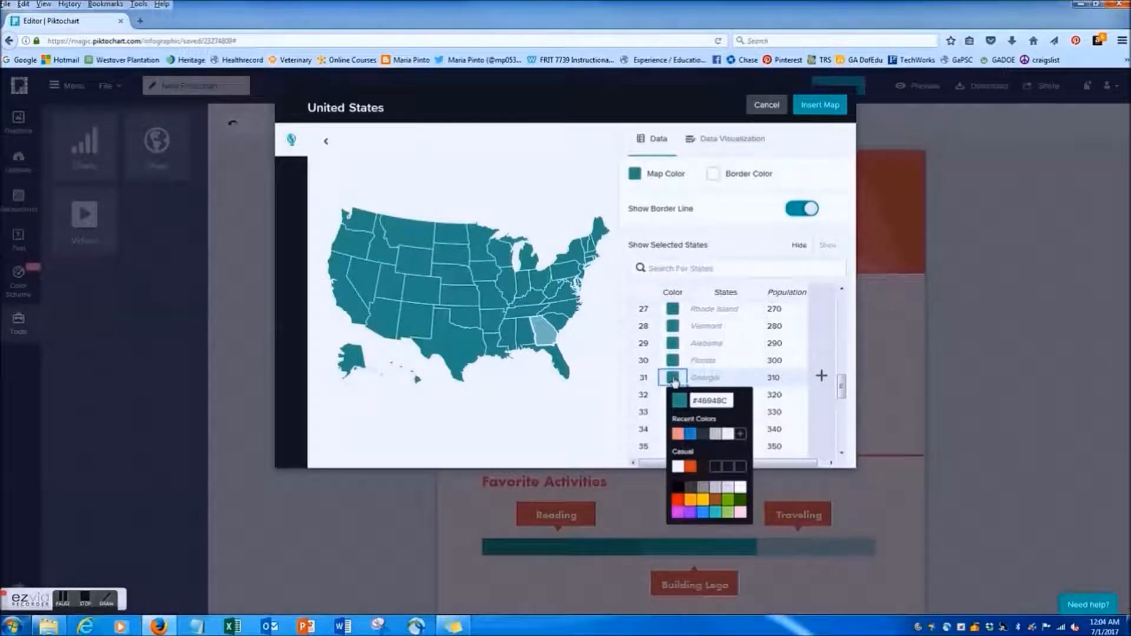
pyautogui.click(692, 502)
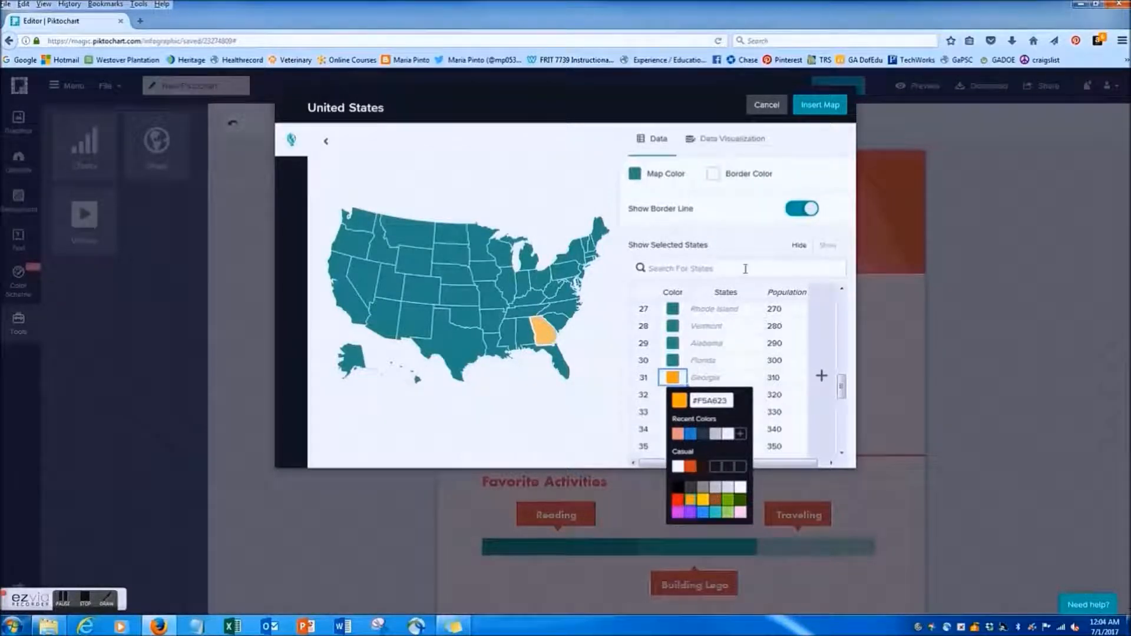
pyautogui.click(822, 108)
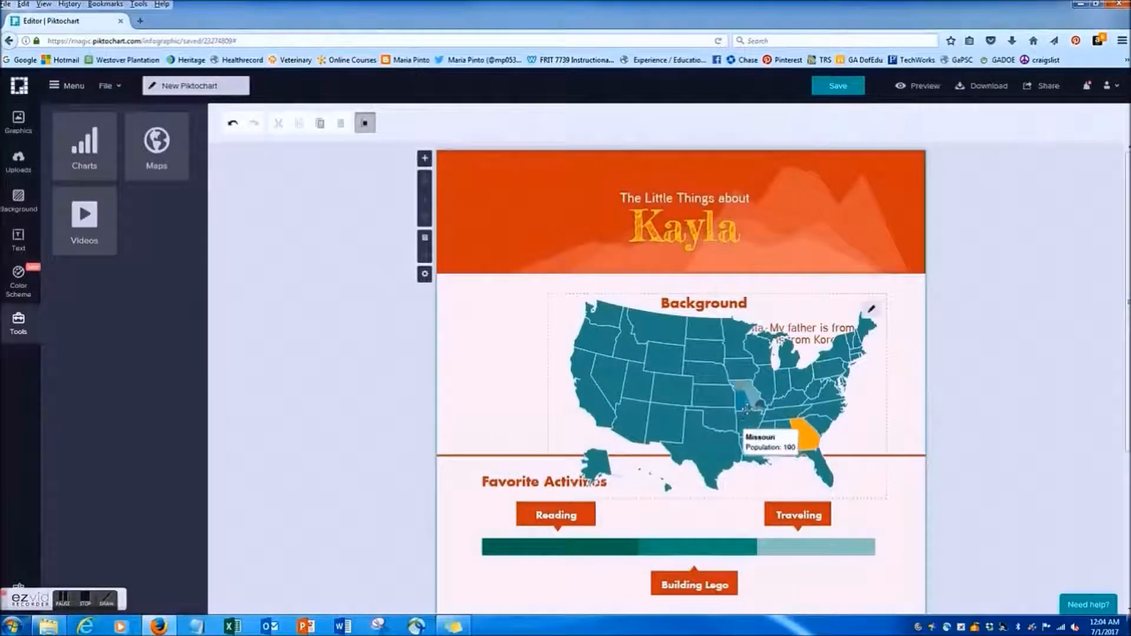
# Step: Shrink the United States map and place it in the empty space beside the Background text and family icon
pyautogui.click(746, 405)
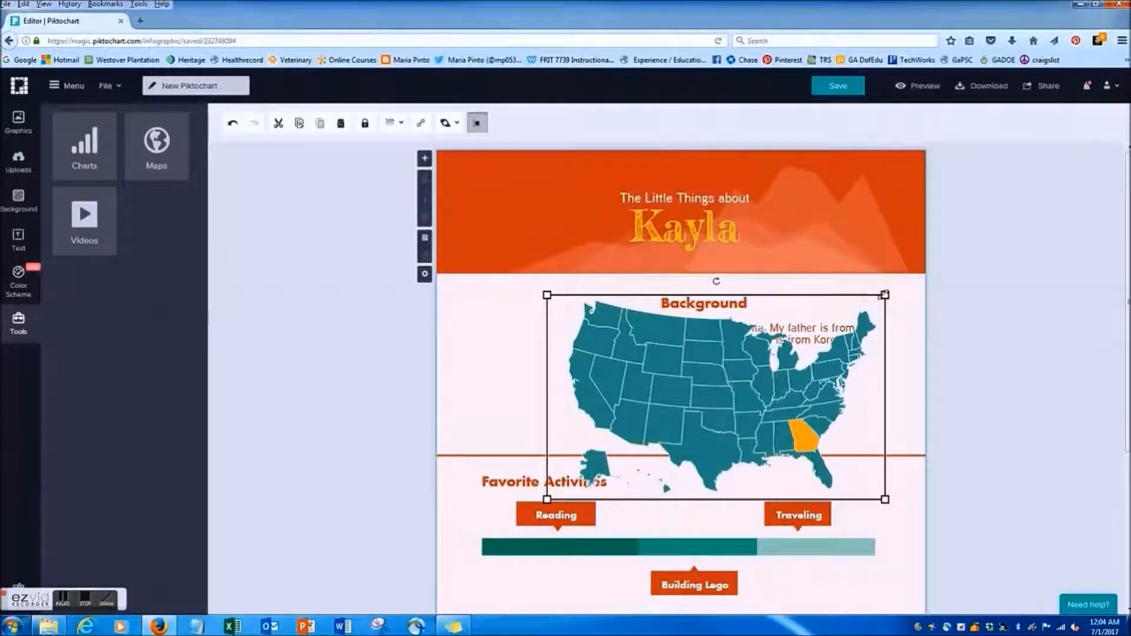
pyautogui.moveTo(885, 294); pyautogui.dragTo(790, 354)
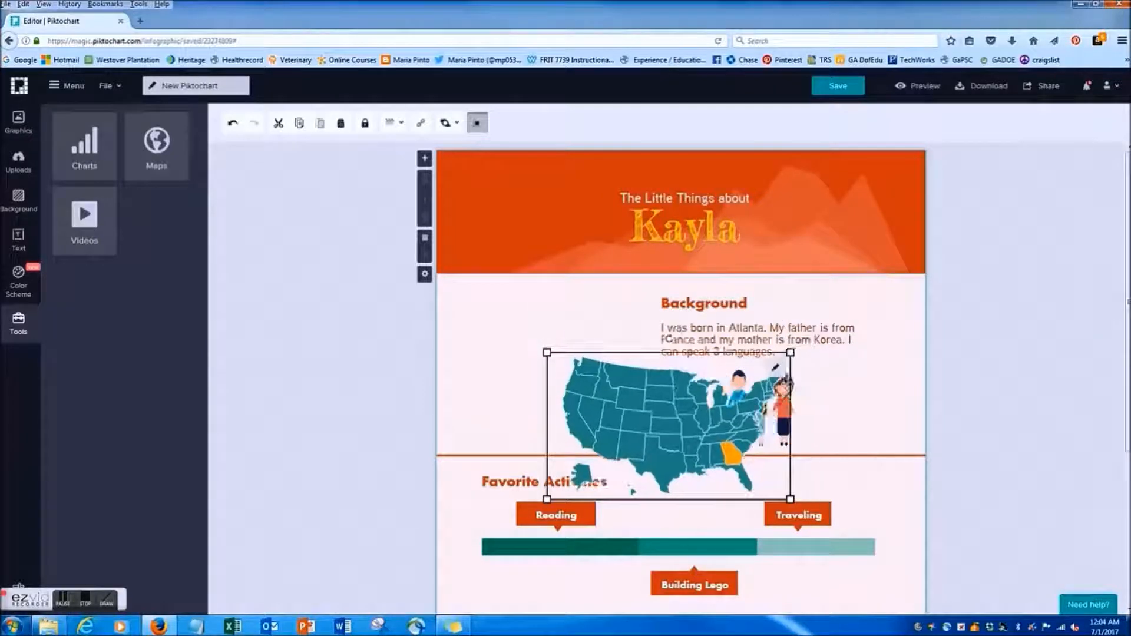
pyautogui.moveTo(696, 439); pyautogui.dragTo(592, 373)
pyautogui.moveTo(685, 286); pyautogui.dragTo(643, 311)
pyautogui.moveTo(585, 371); pyautogui.dragTo(595, 358)
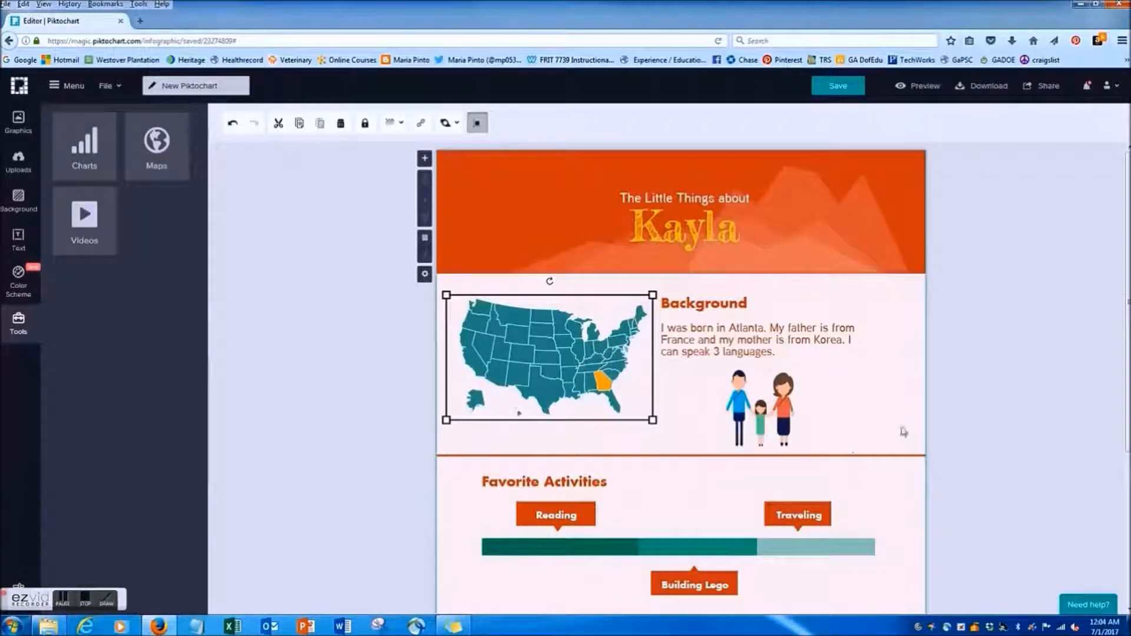
pyautogui.click(876, 430)
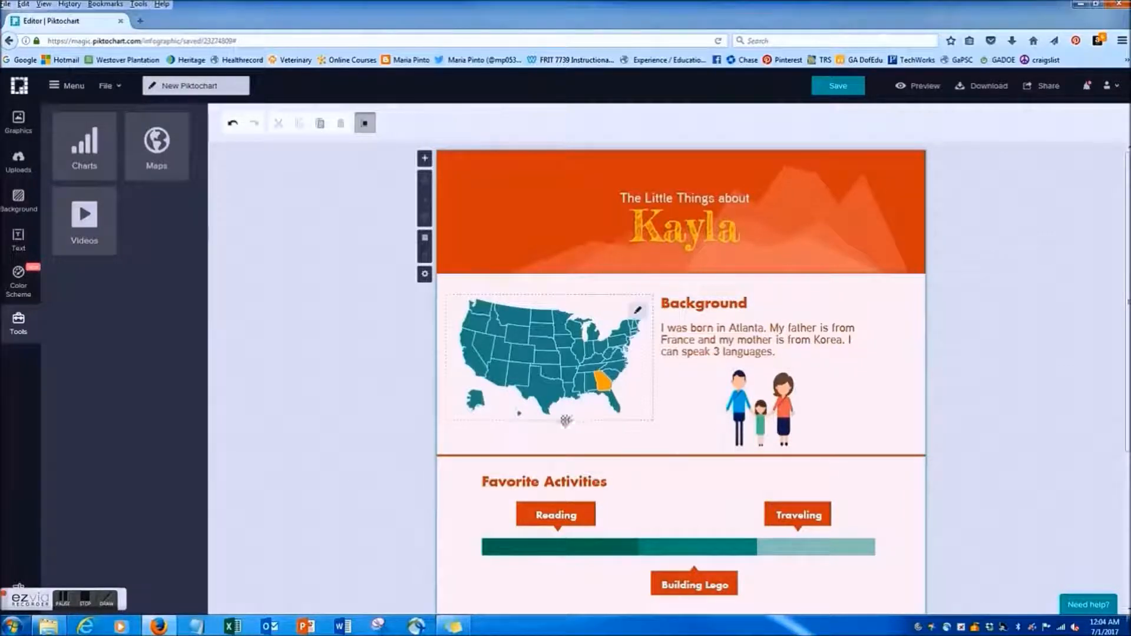
# Step: Rename the infographic to "All About" followed by the child's first name, and save it
pyautogui.click(165, 85)
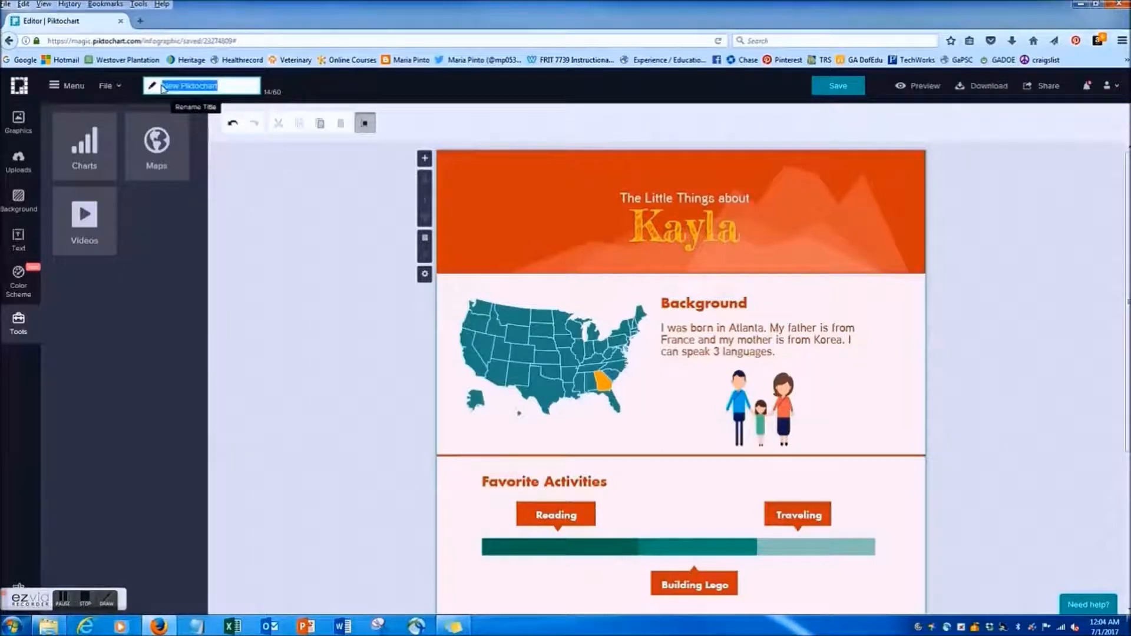
pyautogui.write('Bi')
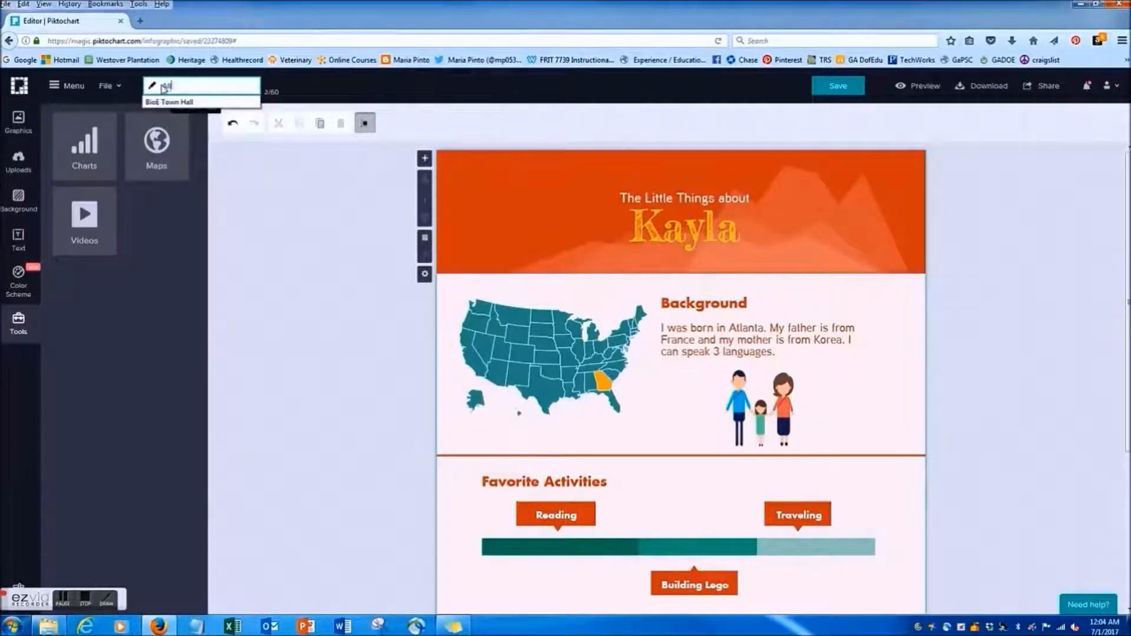
pyautogui.write('l About kayla')
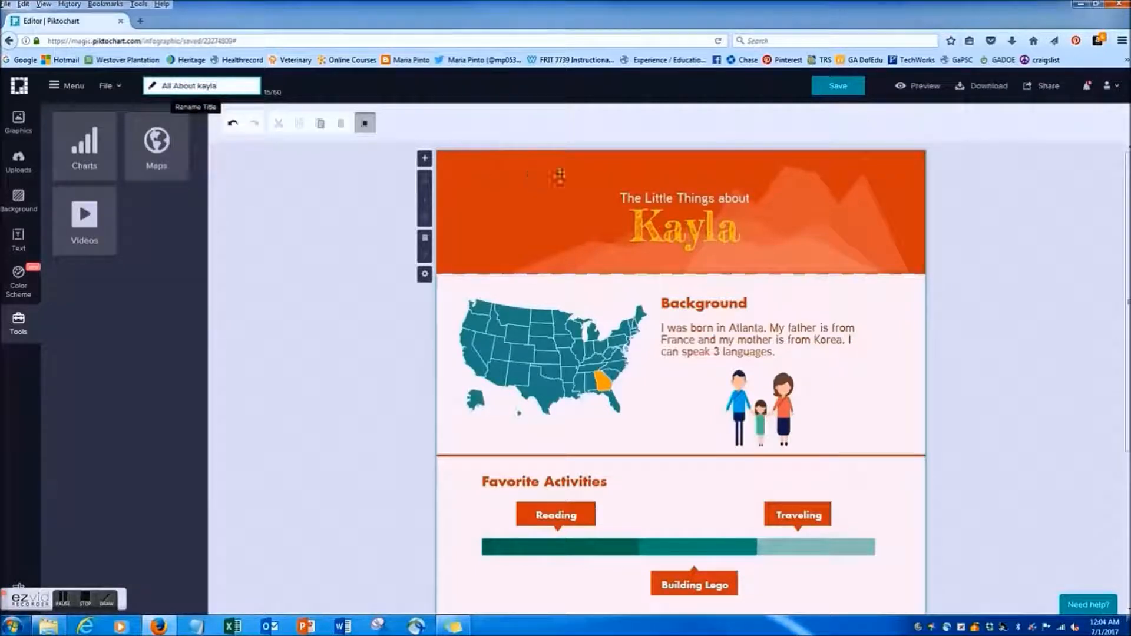
pyautogui.click(837, 86)
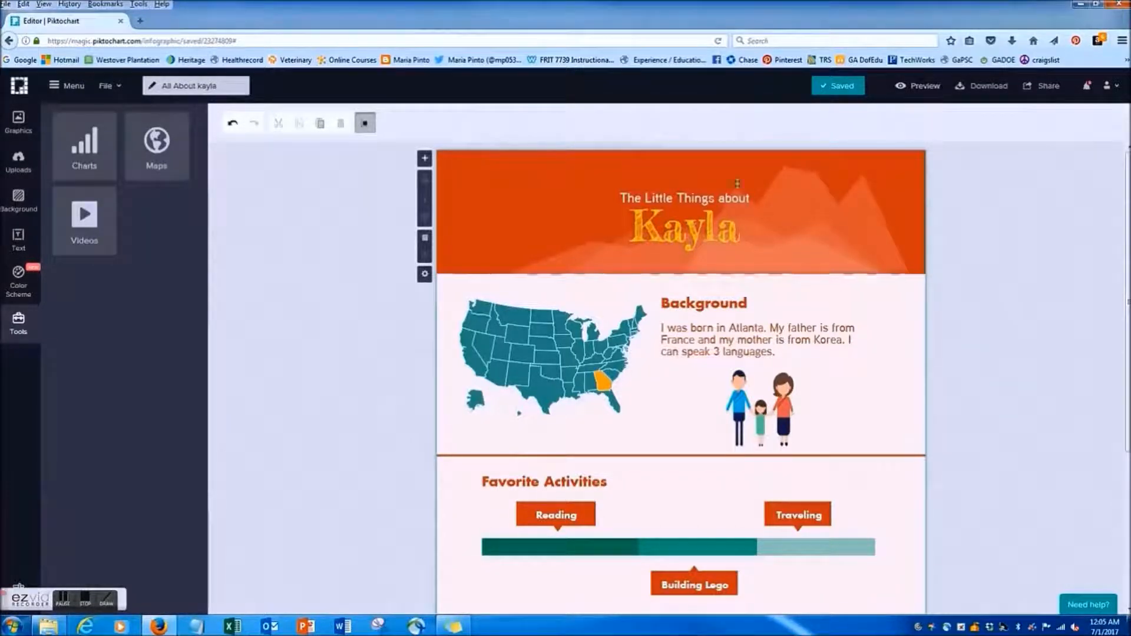
# Step: Review the infographic from the header through the Favorite Activities section to the travel and Lego statistics
pyautogui.scroll(-3, 766, 296)
pyautogui.scroll(-1, 766, 295)
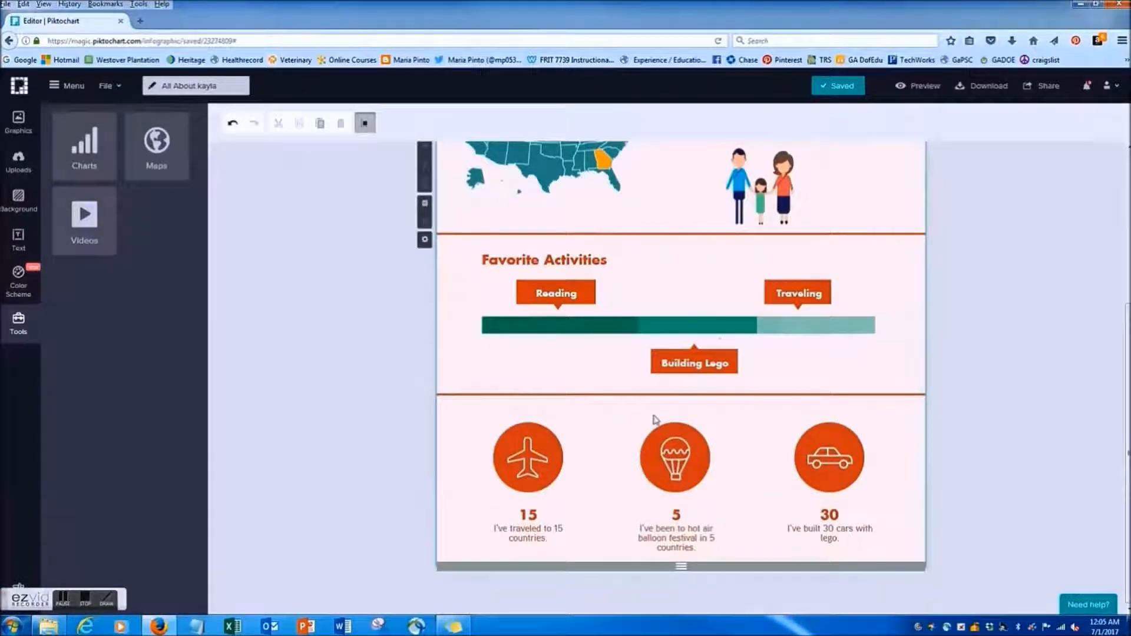
pyautogui.scroll(3, 695, 220)
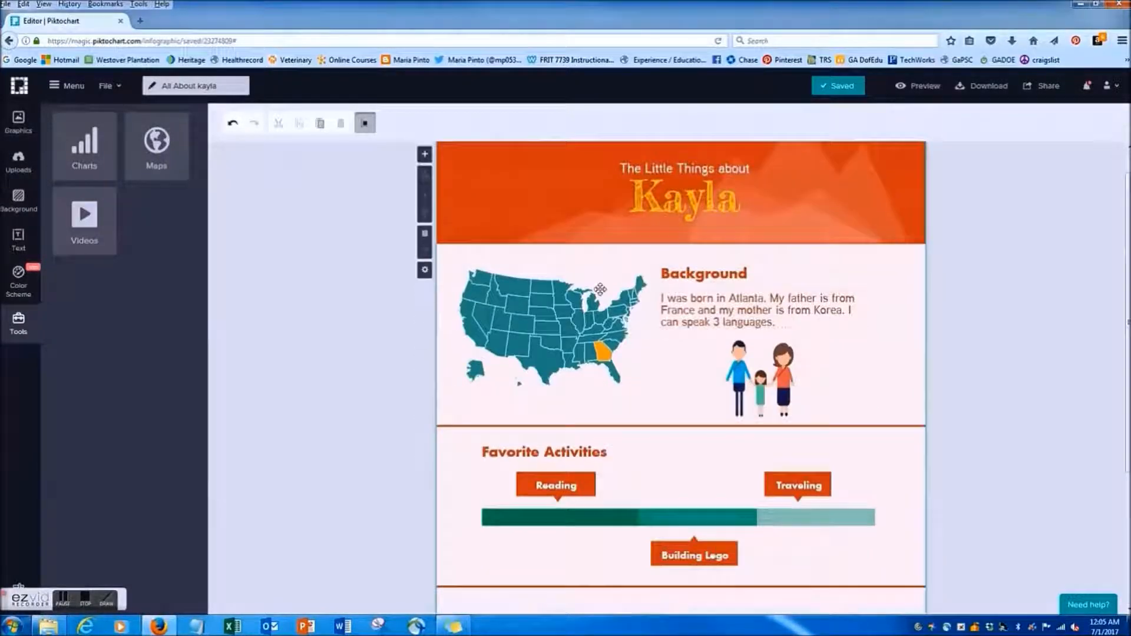
pyautogui.scroll(-3, 698, 367)
pyautogui.click(698, 366)
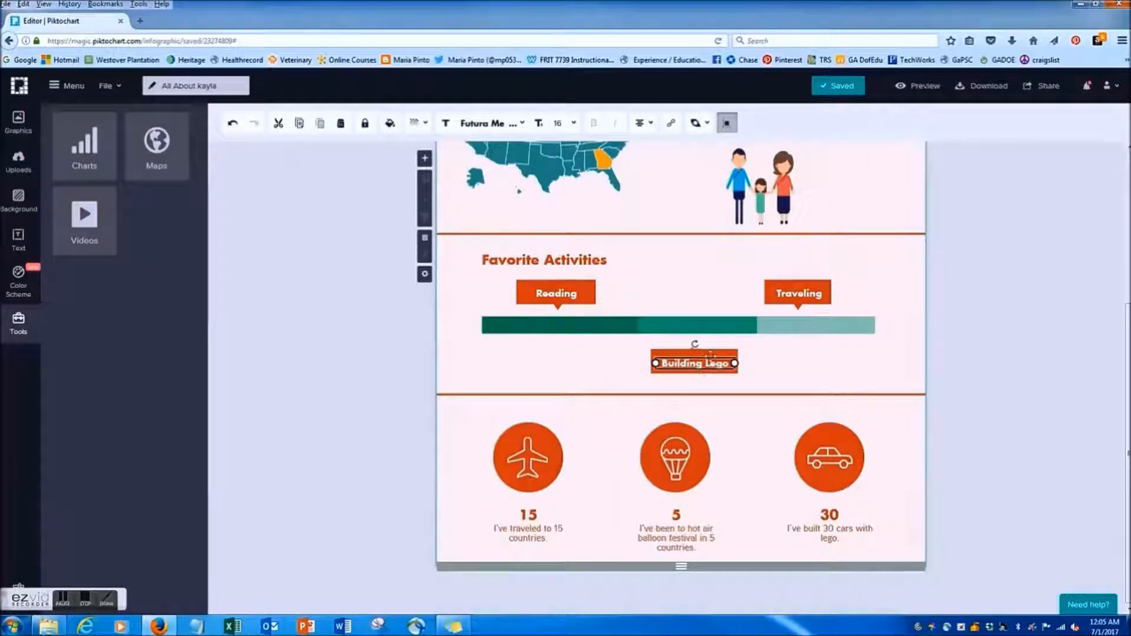
pyautogui.click(711, 354)
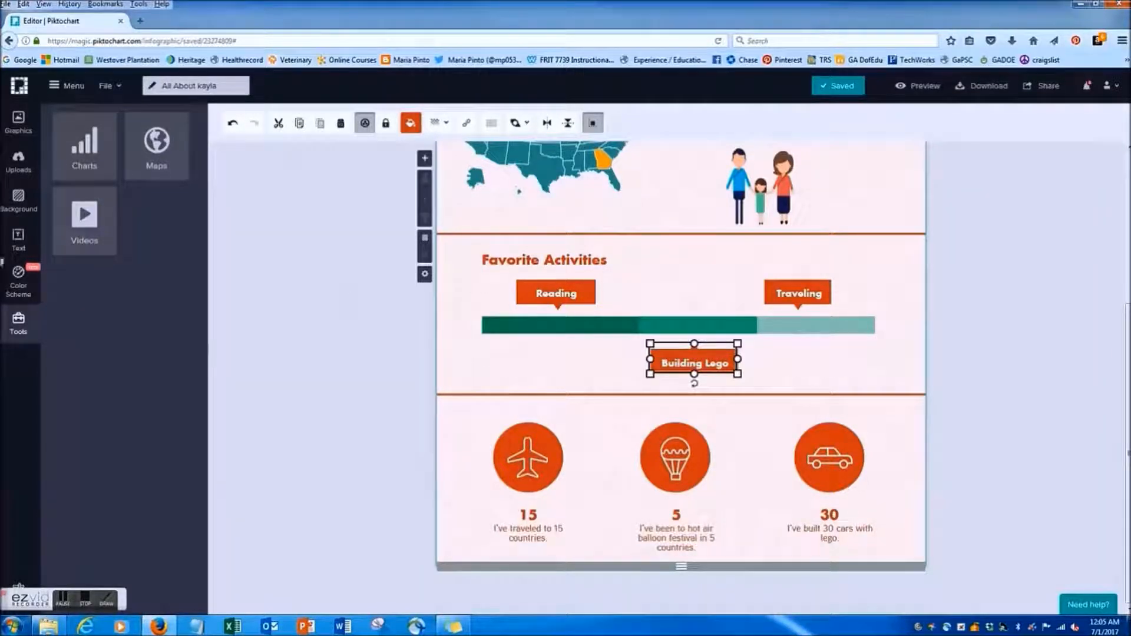
pyautogui.scroll(4, 891, 307)
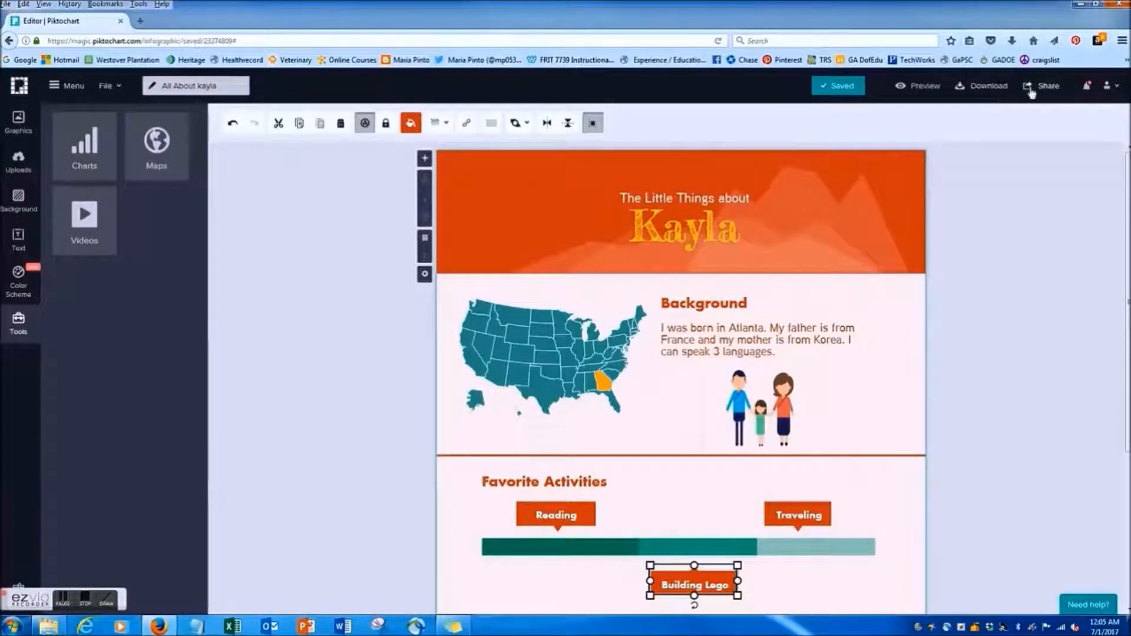
# Step: Examine the image download options, trying the Medium size and JPEG format, and leave without downloading
pyautogui.click(971, 88)
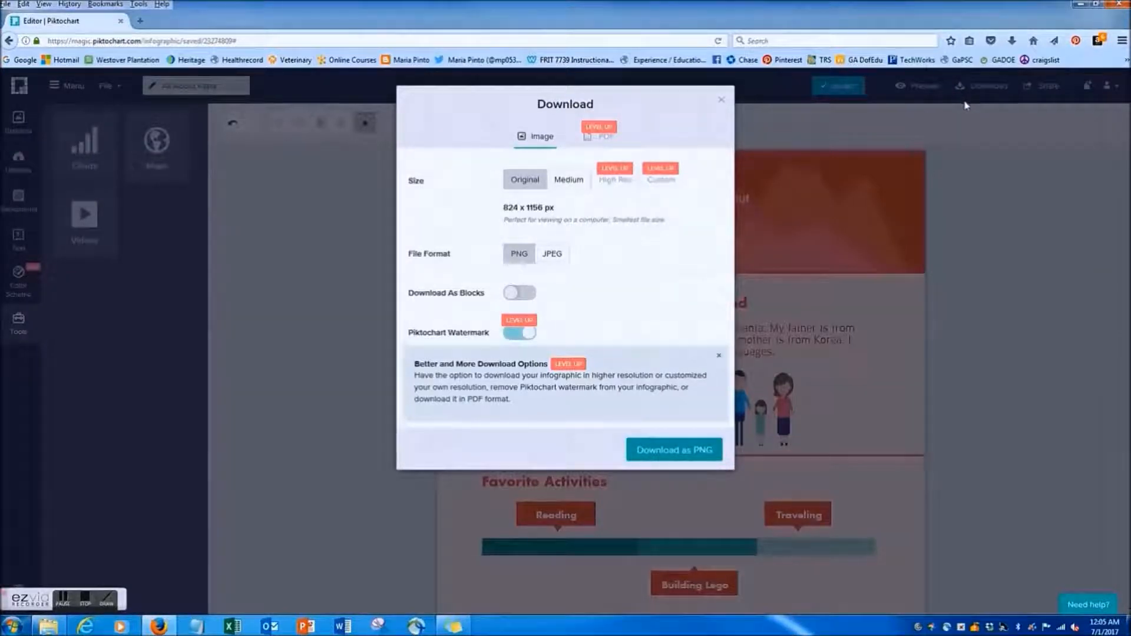
pyautogui.click(567, 185)
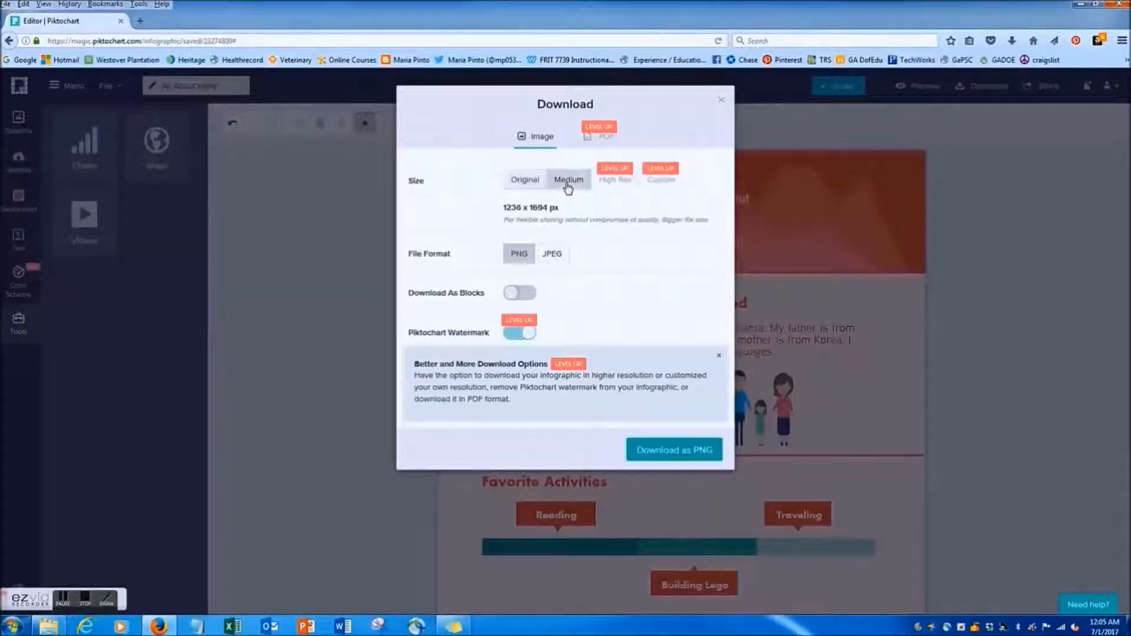
pyautogui.click(558, 257)
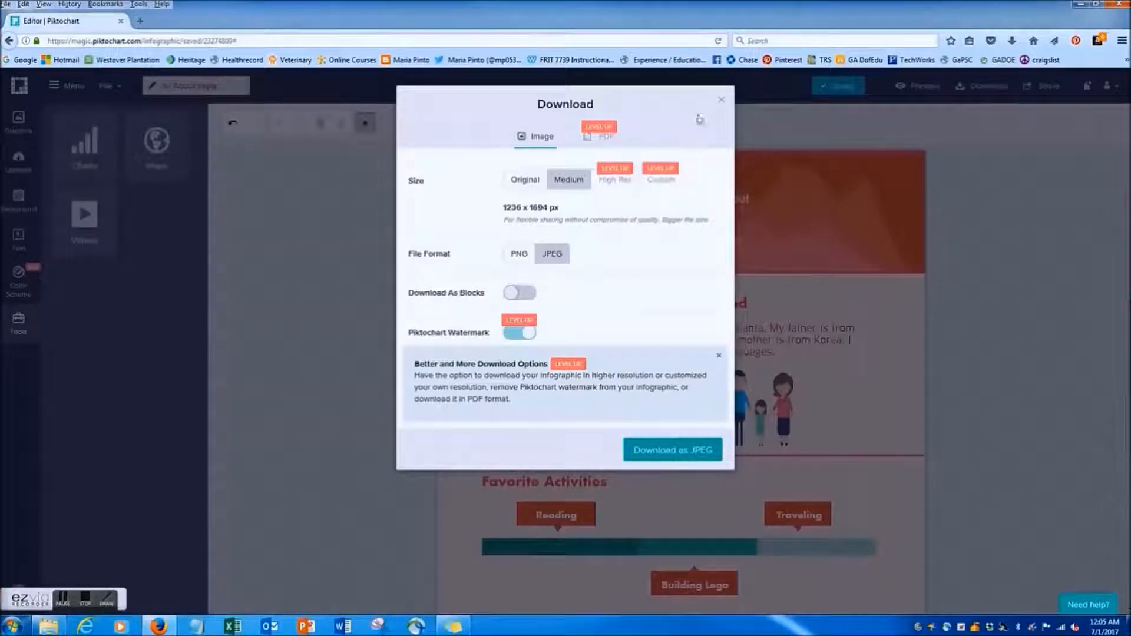
pyautogui.click(722, 103)
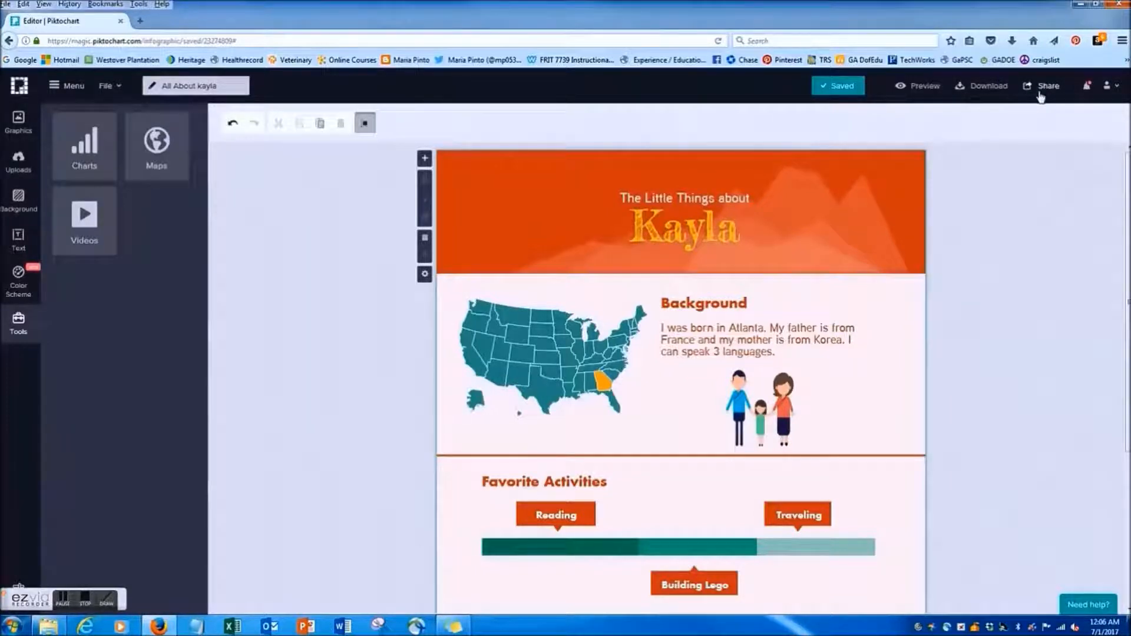
# Step: Set the infographic name in the sharing settings to "All About" followed by the child's first name
pyautogui.click(1041, 86)
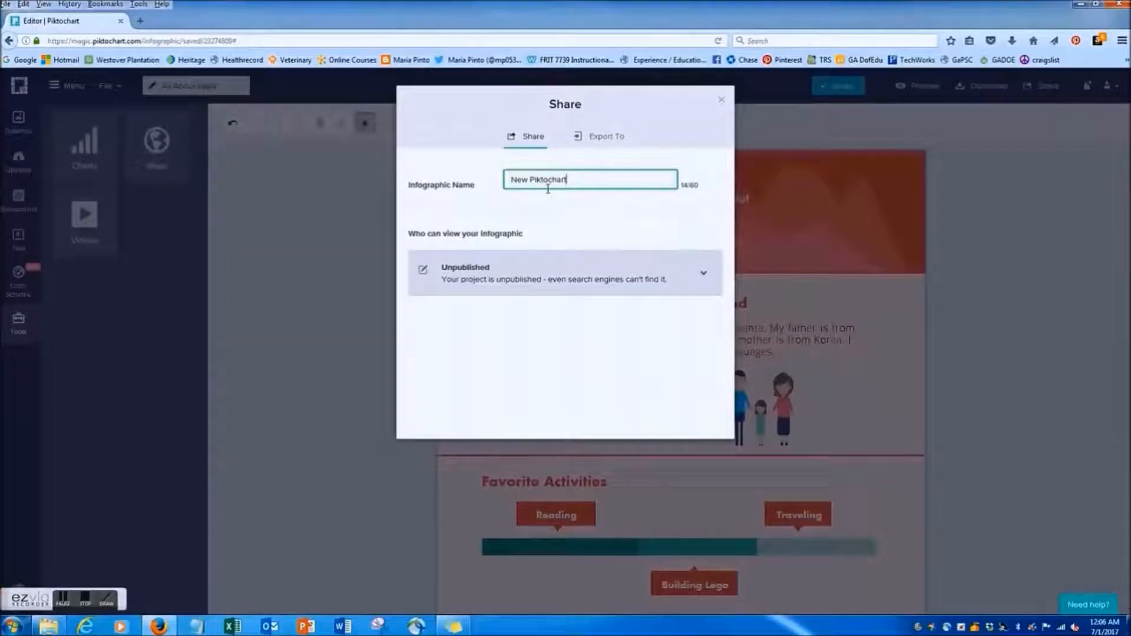
pyautogui.moveTo(583, 182); pyautogui.dragTo(504, 179)
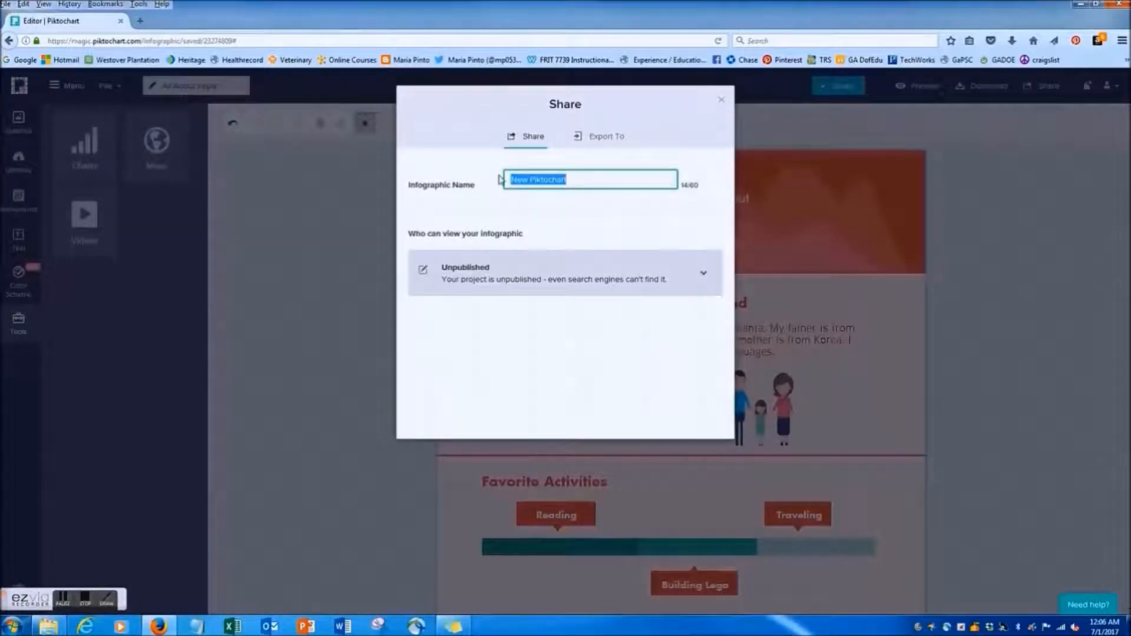
pyautogui.write('All ')
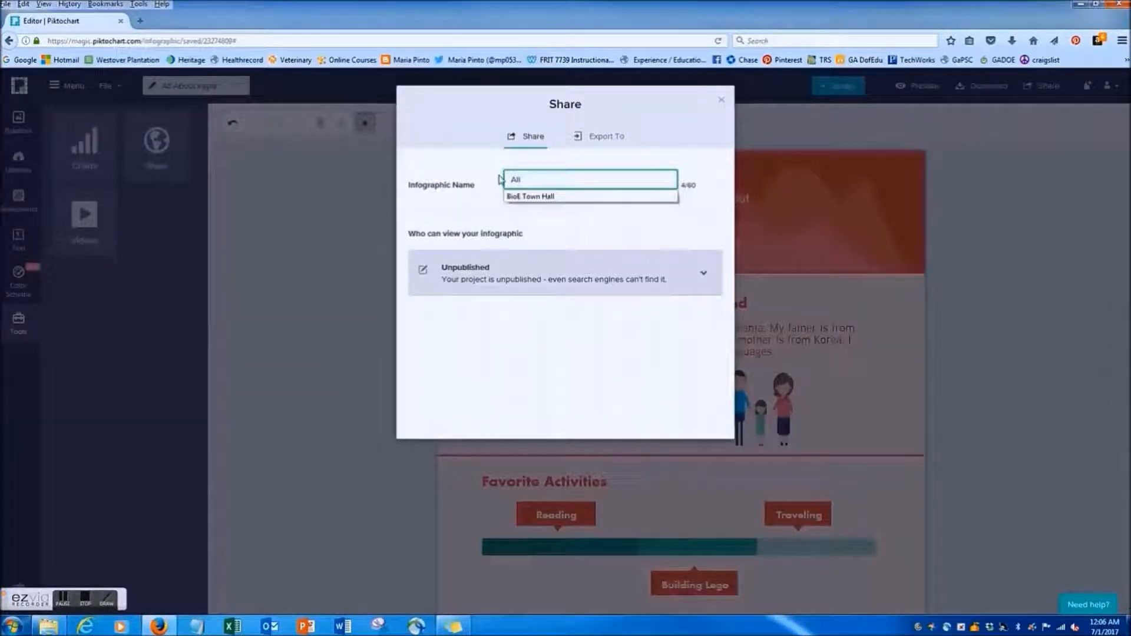
pyautogui.write('Al')
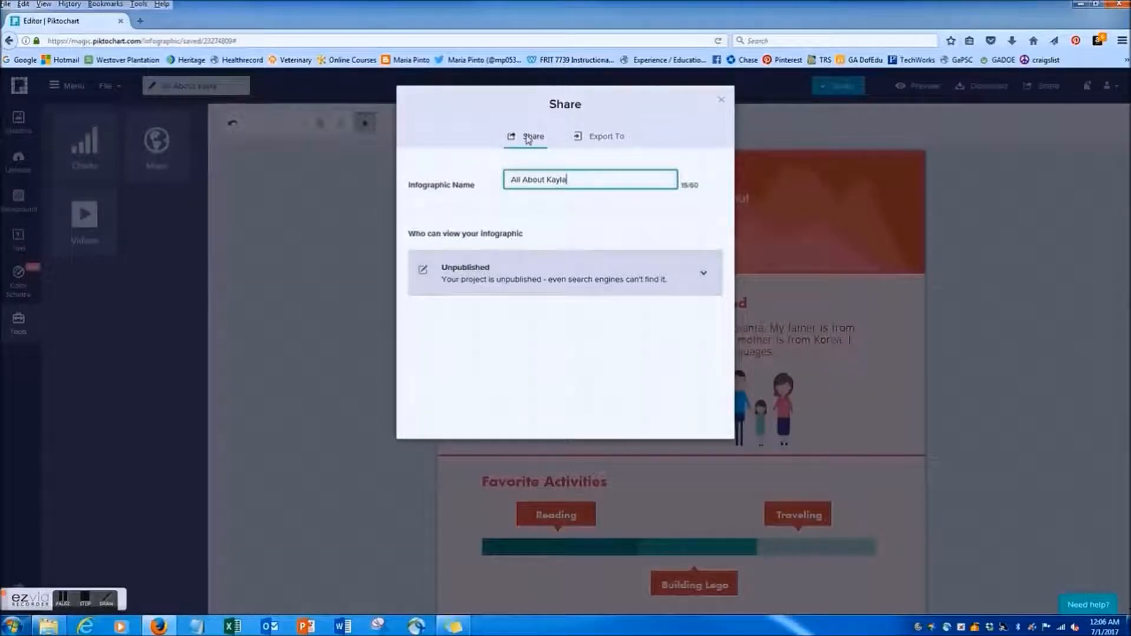
# Step: Publish the infographic with Public visibility, accept the generated link, and leave the sharing settings
pyautogui.click(687, 284)
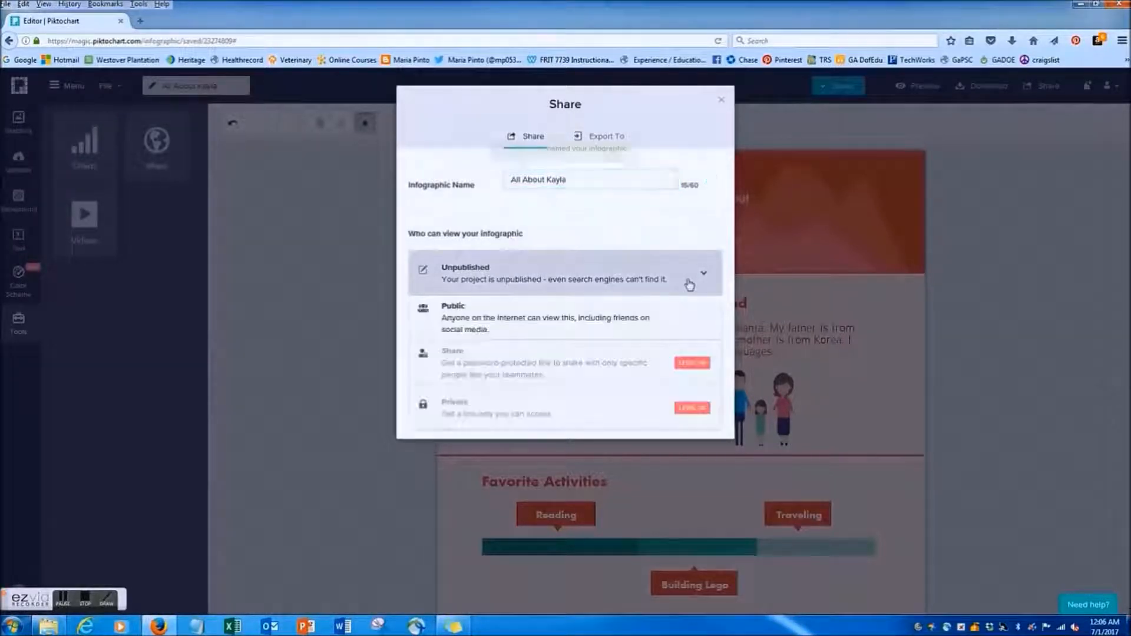
pyautogui.click(544, 328)
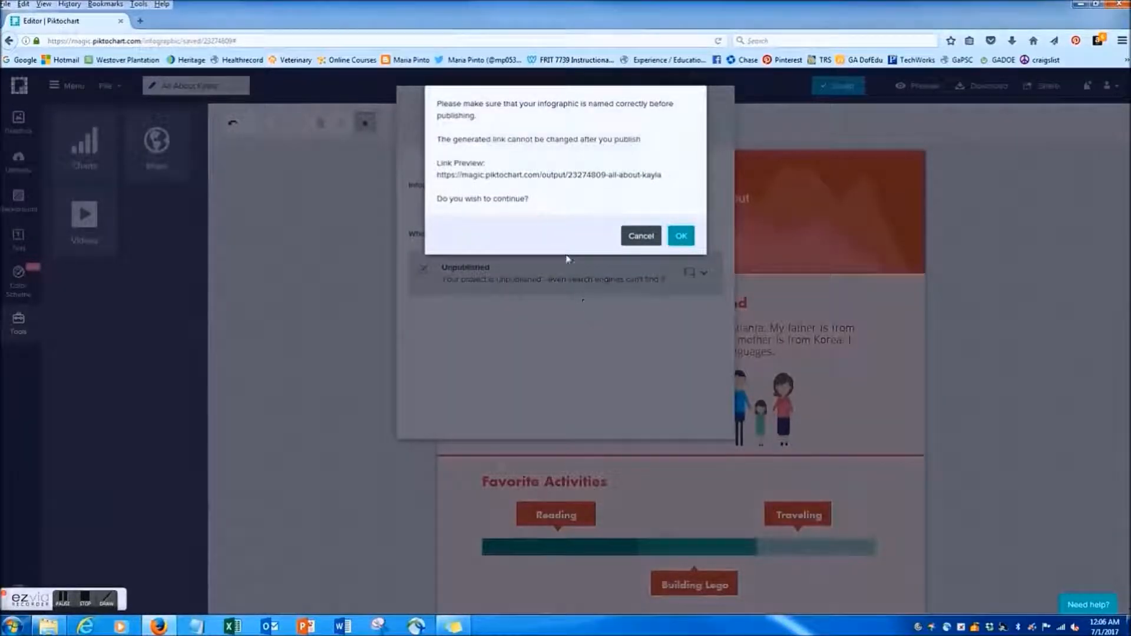
pyautogui.click(681, 237)
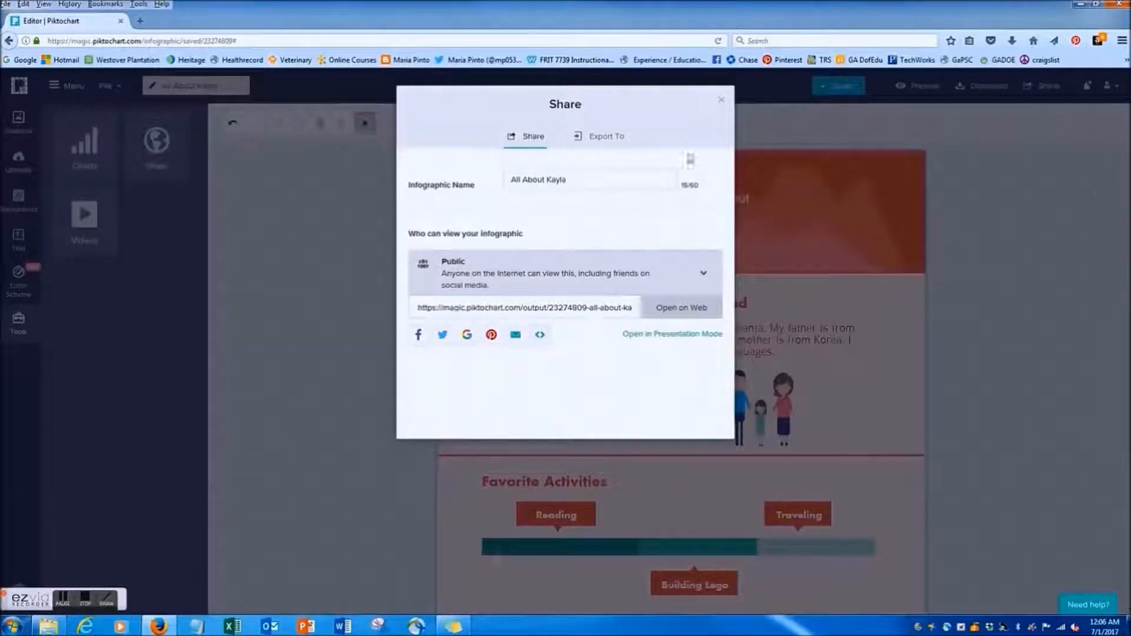
pyautogui.click(722, 104)
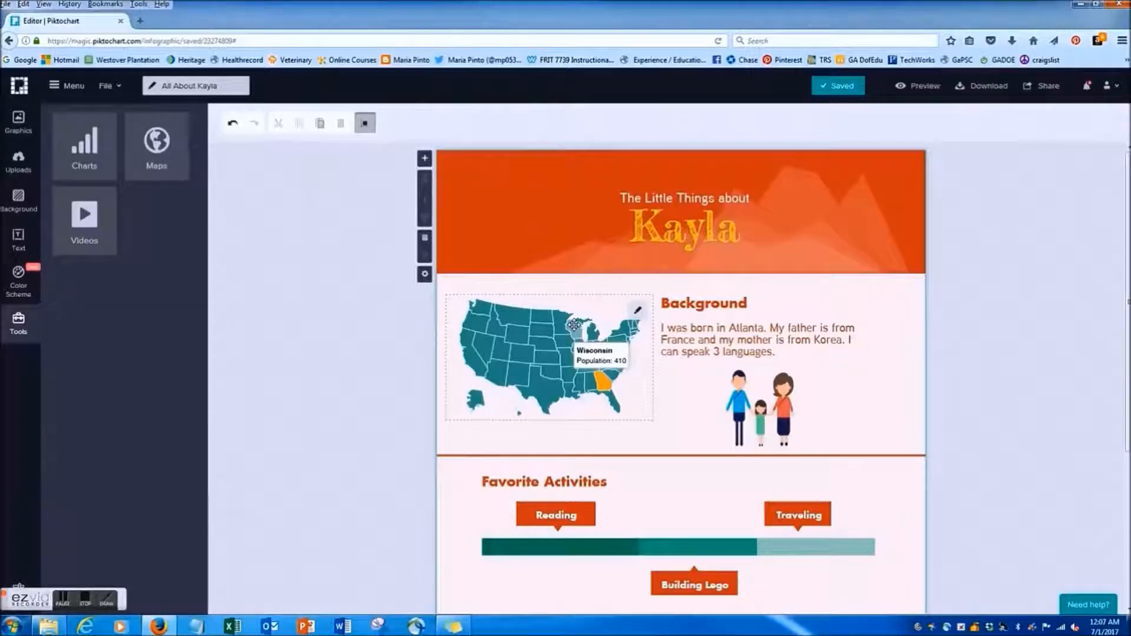
pyautogui.scroll(-4, 764, 387)
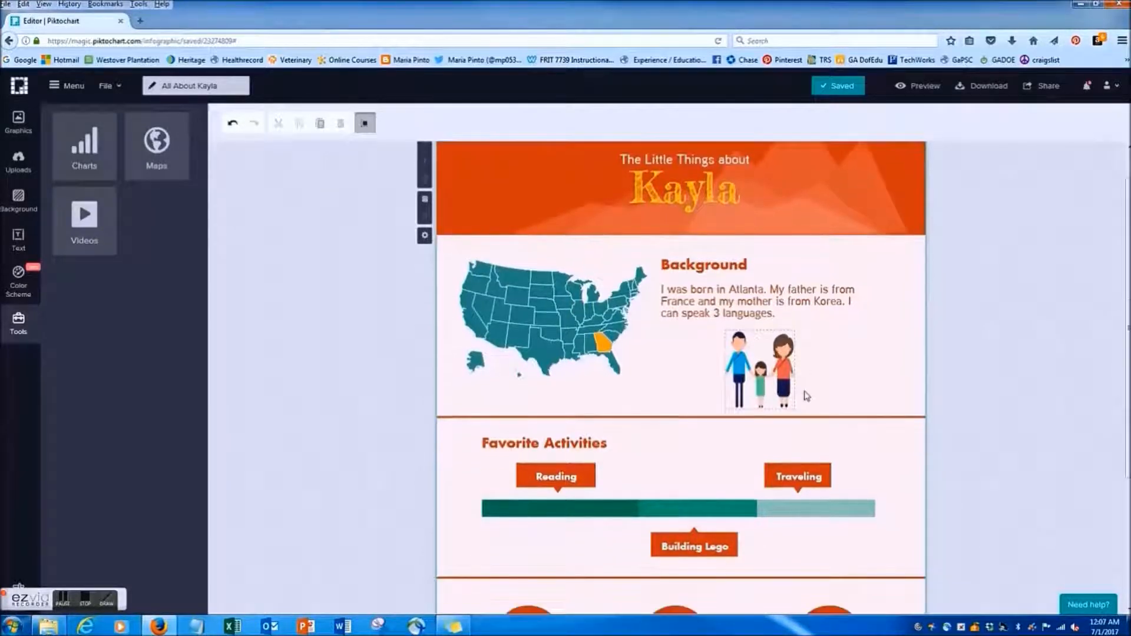
pyautogui.scroll(4, 819, 404)
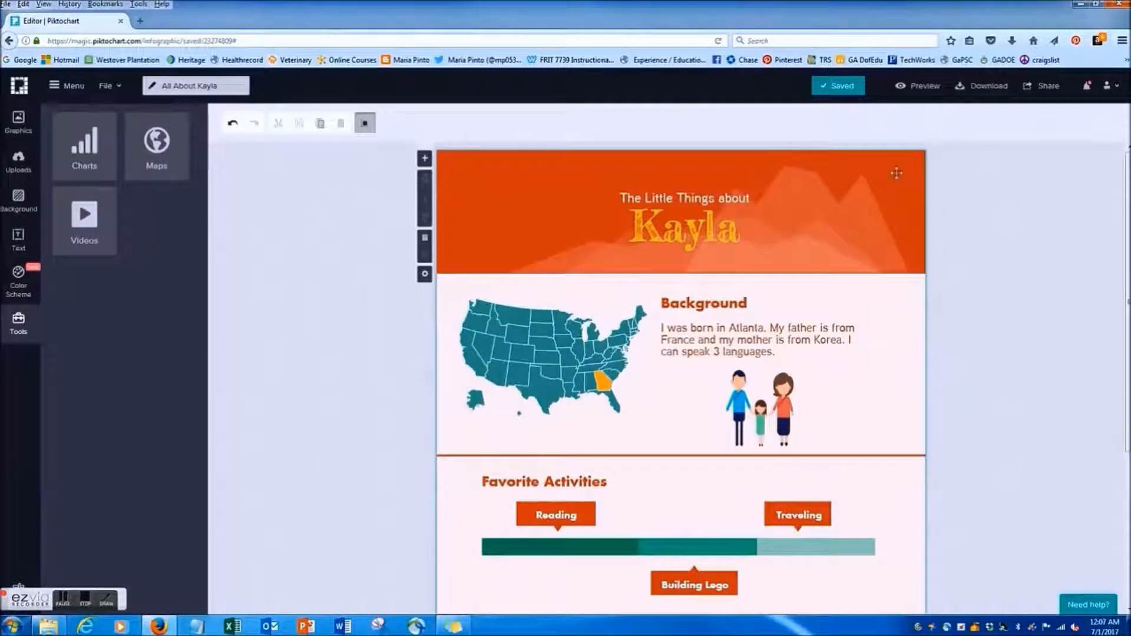